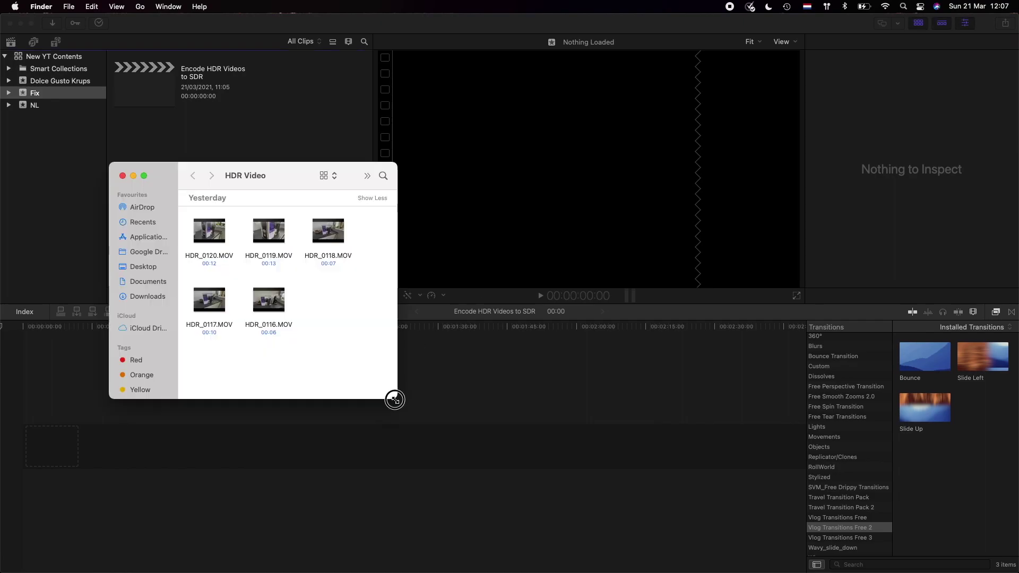
Preview HDR_0120.MOV from the HDR Video folder in Quick Look, and close the preview
drag(391, 398, 423, 366)
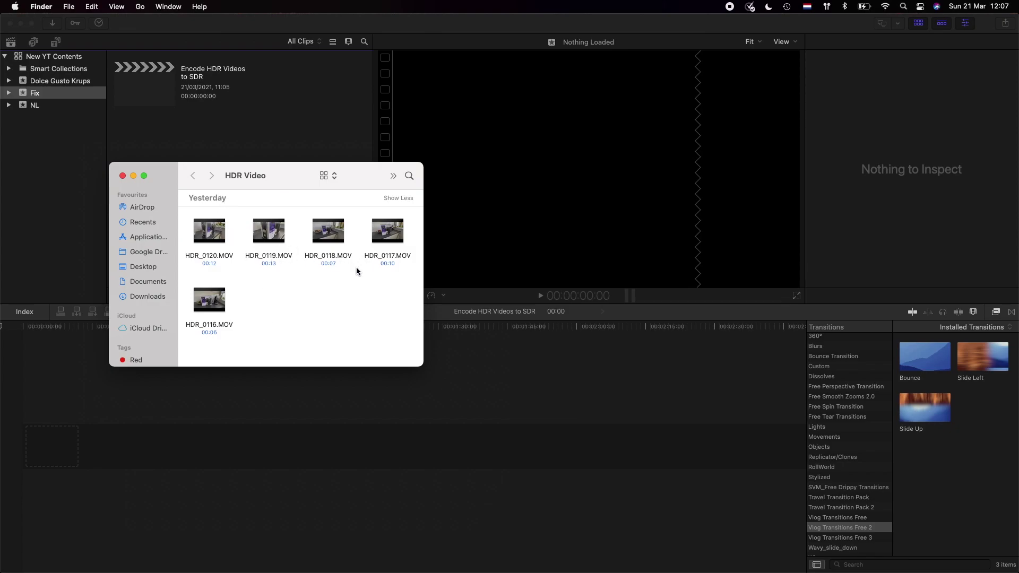
mouse_move(222, 232)
click(222, 232)
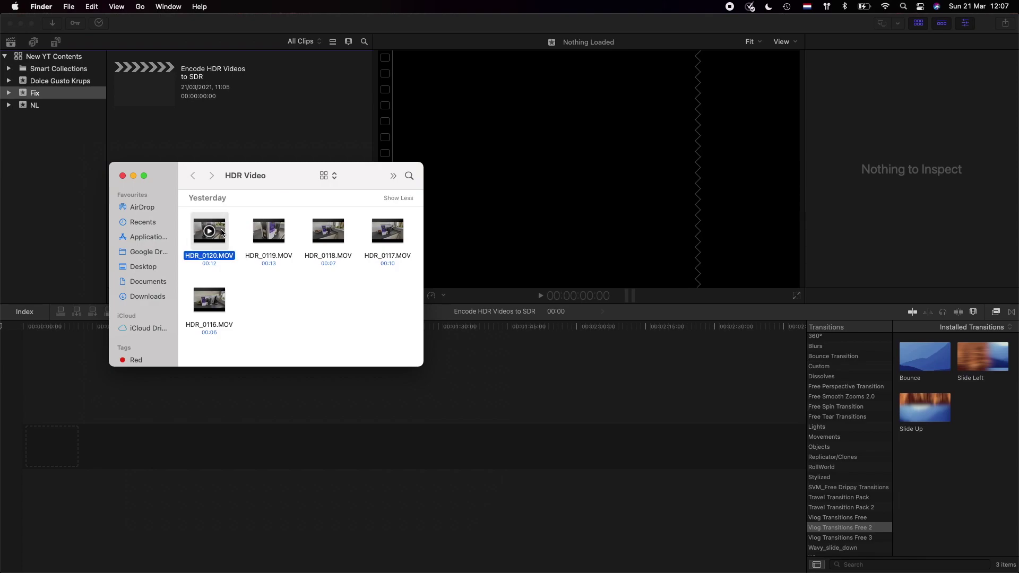
key(space)
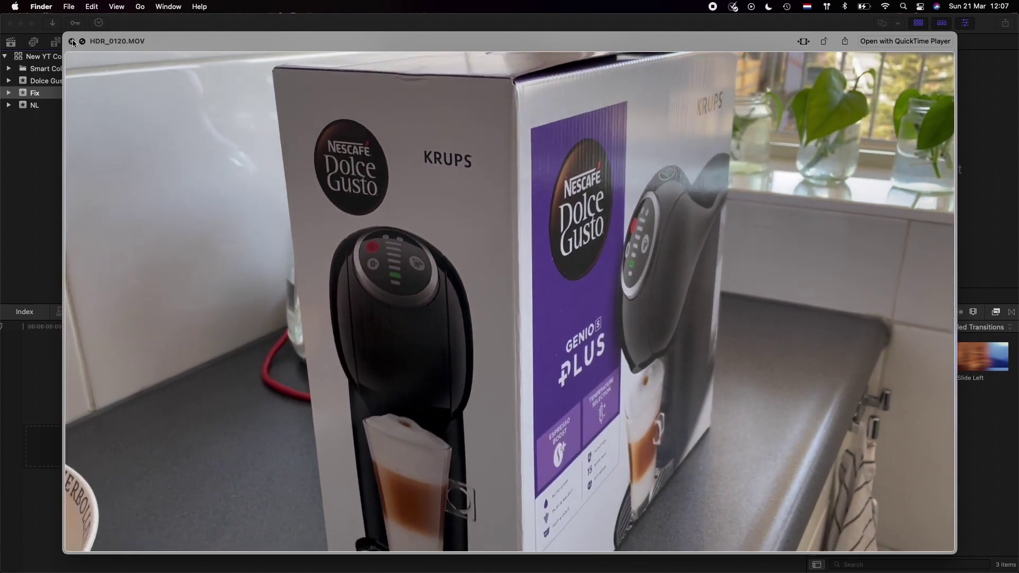
click(73, 43)
Import all five HDR MOV files from the HDR Video folder into the Fix event in Final Cut Pro
drag(264, 171, 548, 104)
click(504, 162)
key(super+a)
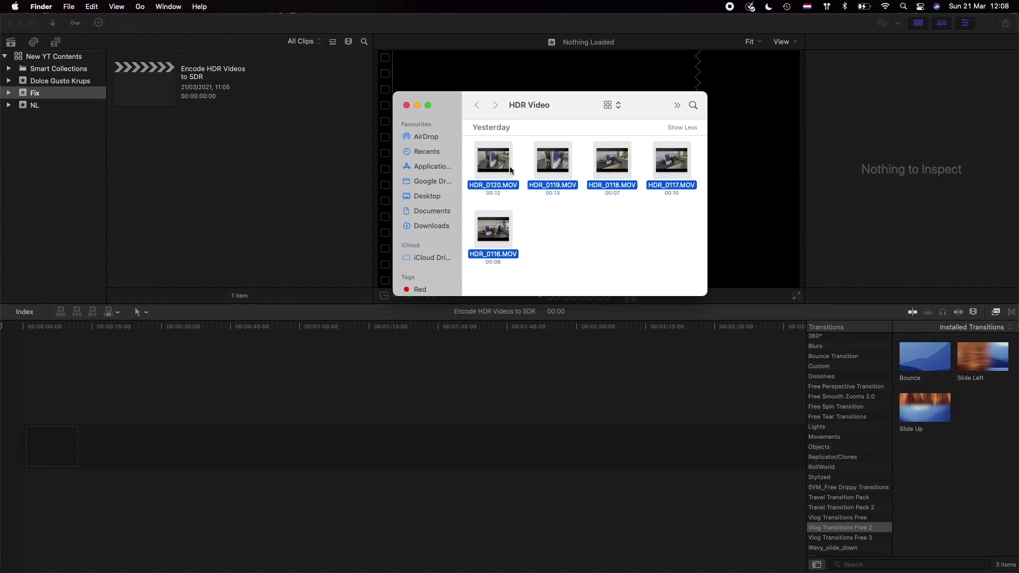
drag(507, 162, 223, 174)
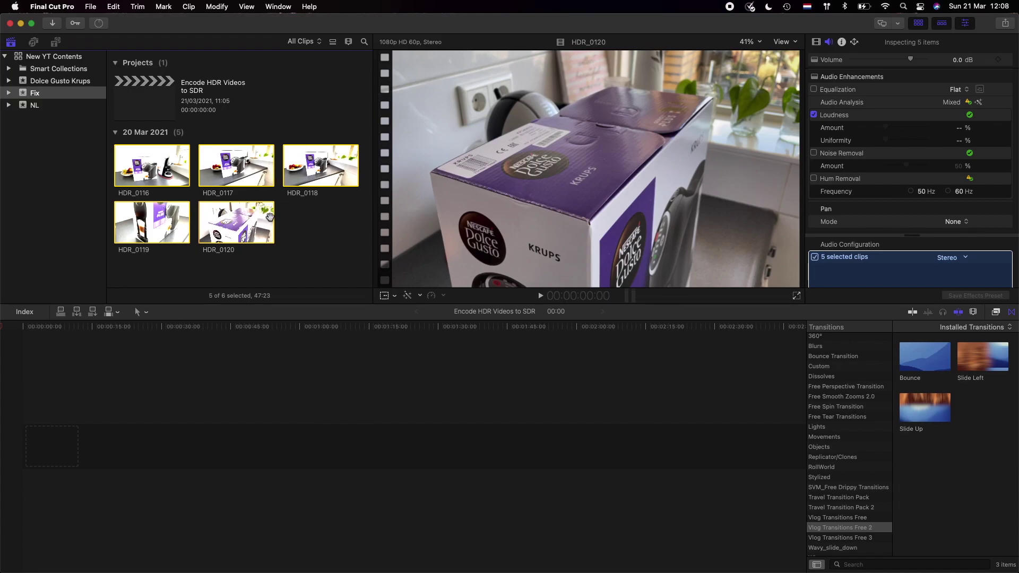
Add the HDR_0120 clip to the start of the Encode HDR Videos to SDR timeline and acknowledge the alert
click(222, 220)
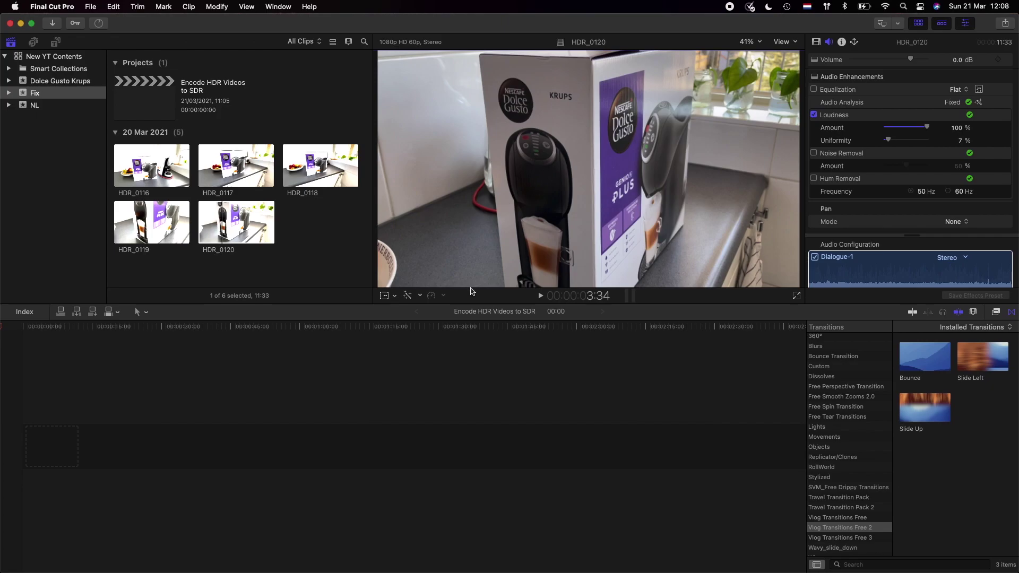
drag(249, 221, 26, 450)
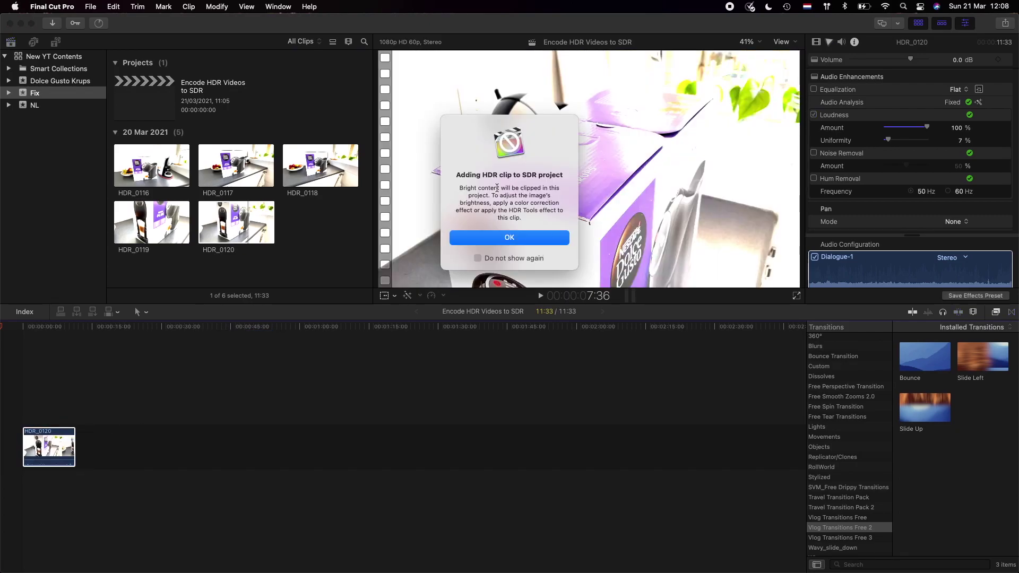
drag(526, 141, 292, 358)
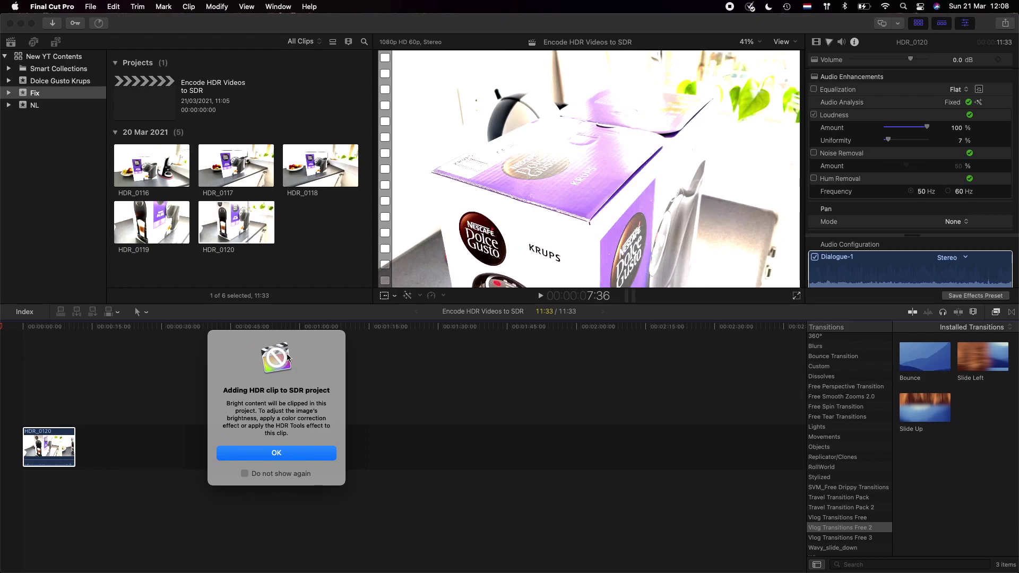
drag(225, 391, 334, 398)
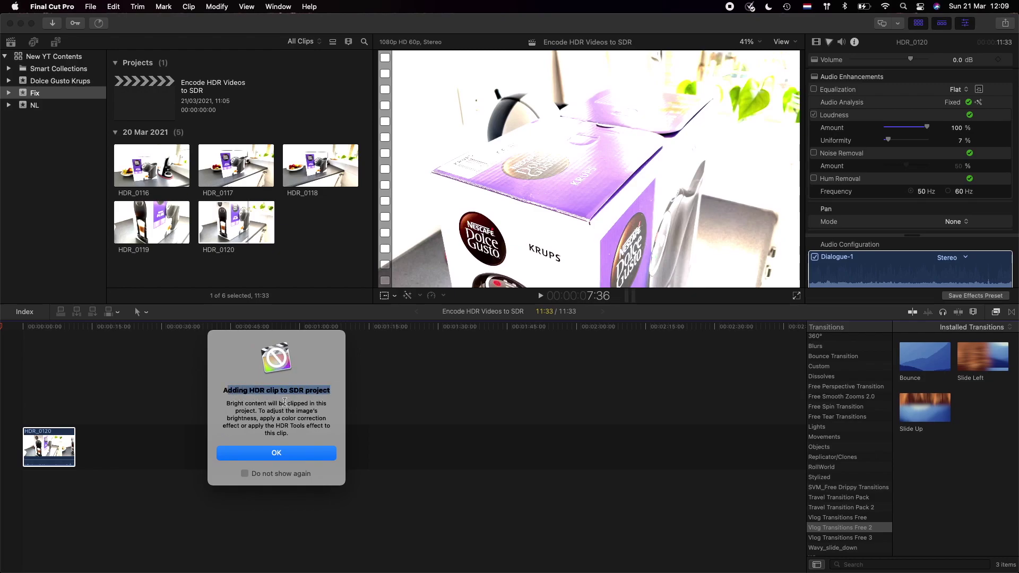
click(268, 399)
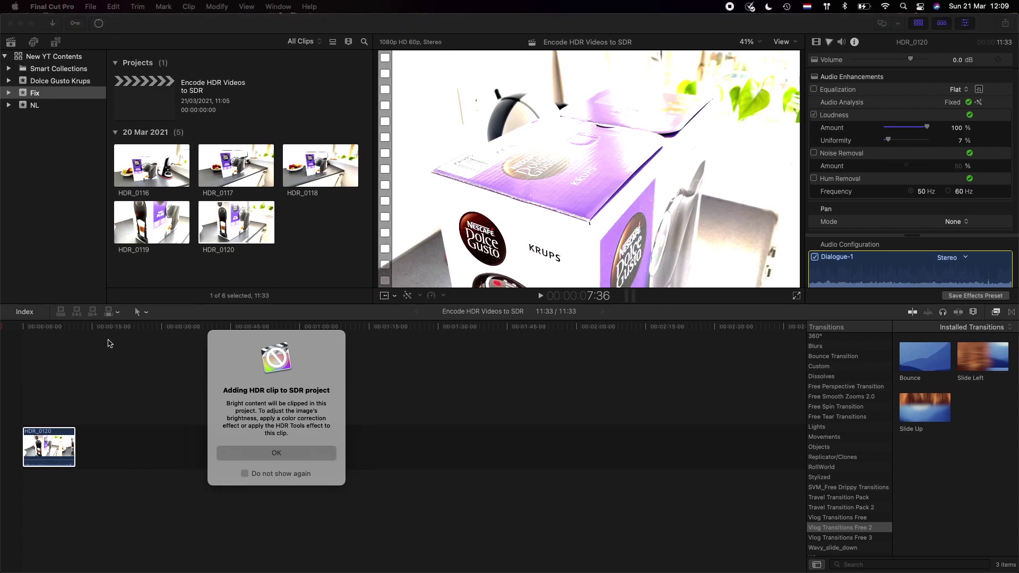
click(249, 452)
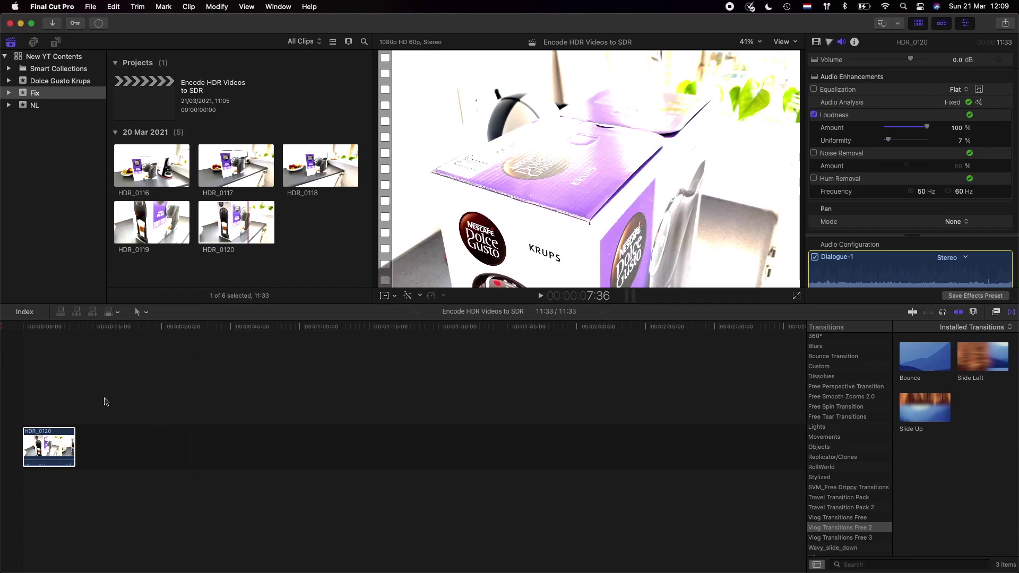
Delete the HDR_0120 clip from the project timeline
click(45, 446)
right_click(45, 446)
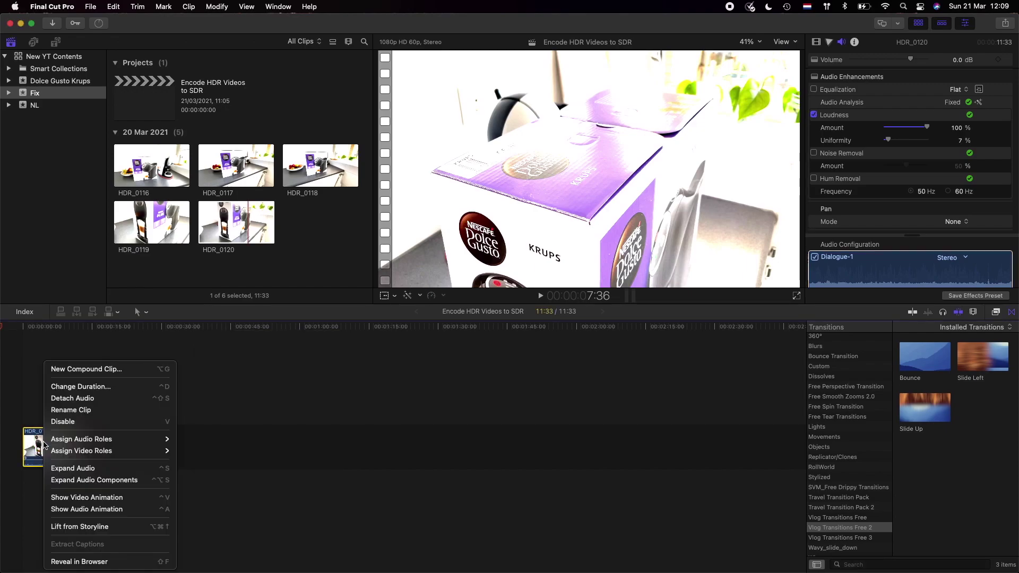
key(Escape)
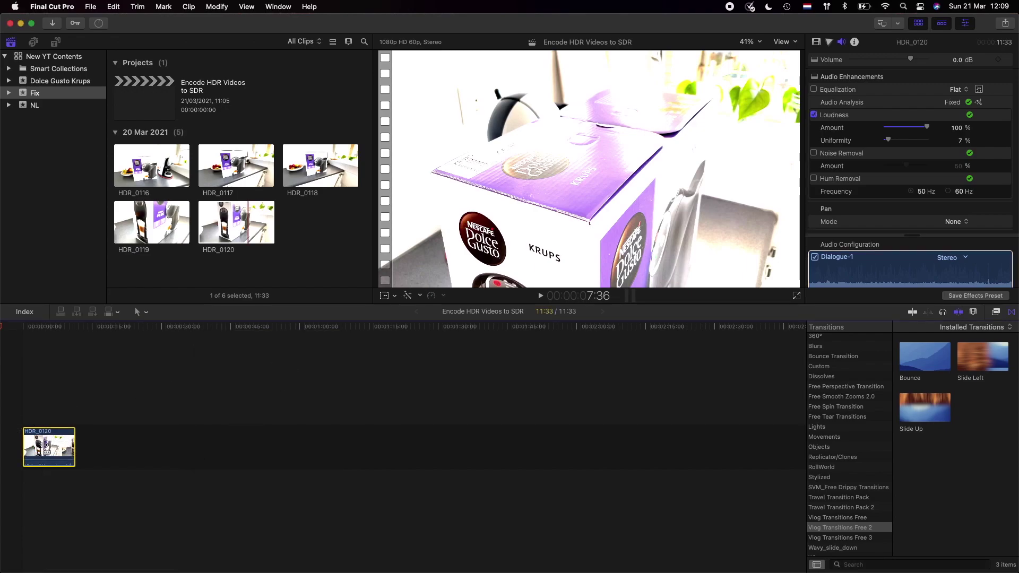
key(Delete)
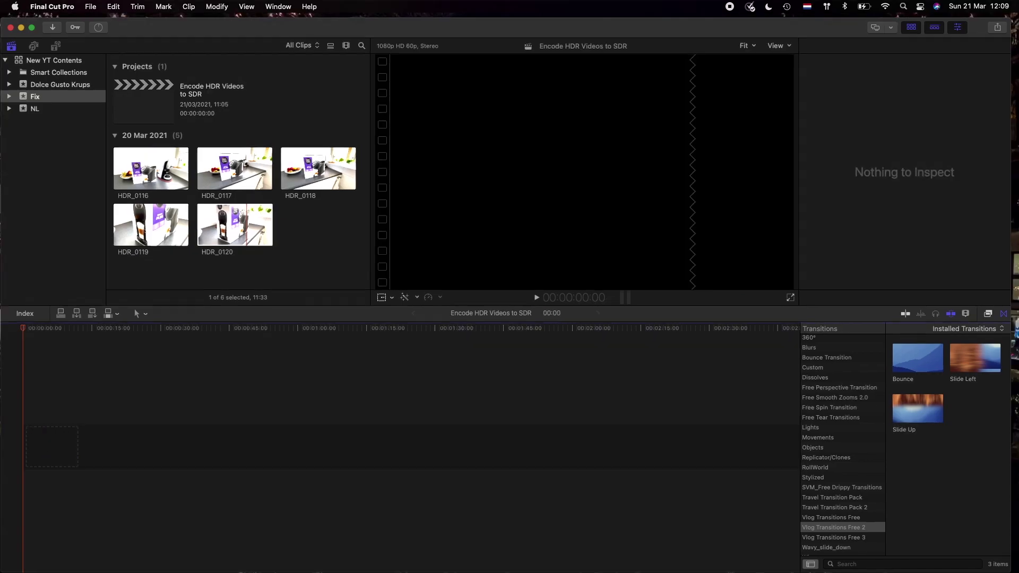
Minimize the Final Cut Pro window and switch to the HDR Video folder in Finder, moving its window aside
key(ctrl+Up)
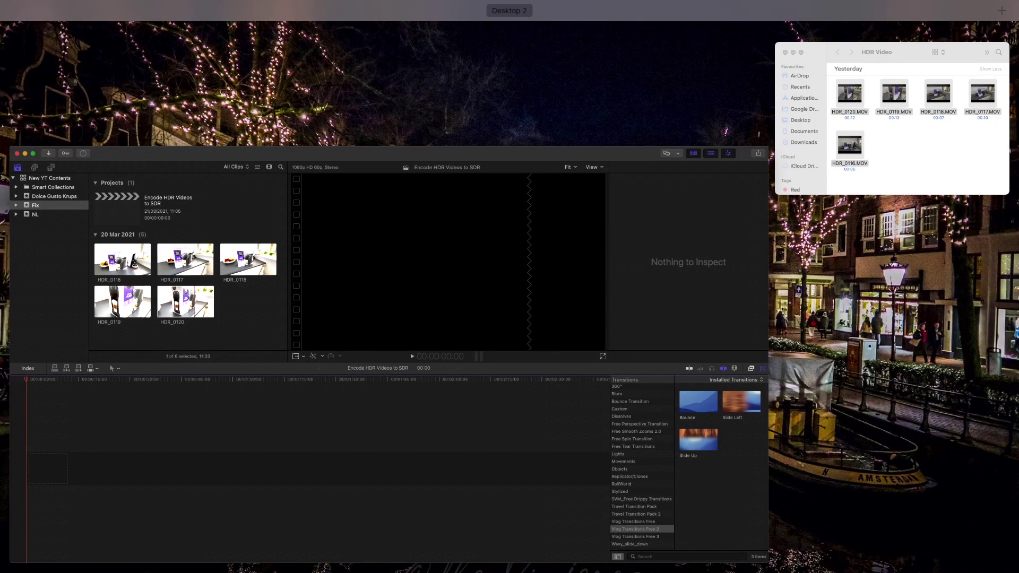
click(153, 320)
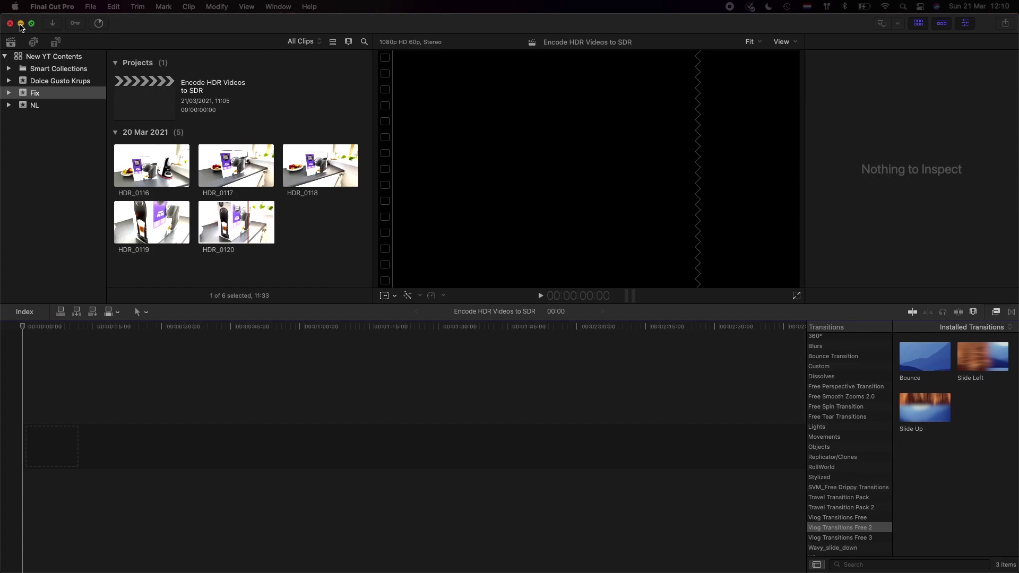
click(21, 23)
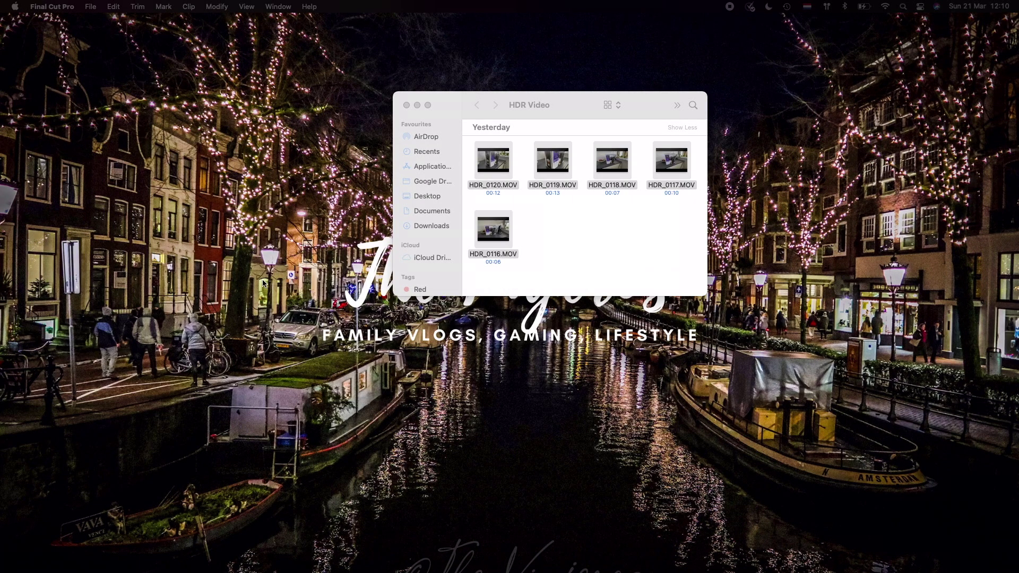
click(569, 135)
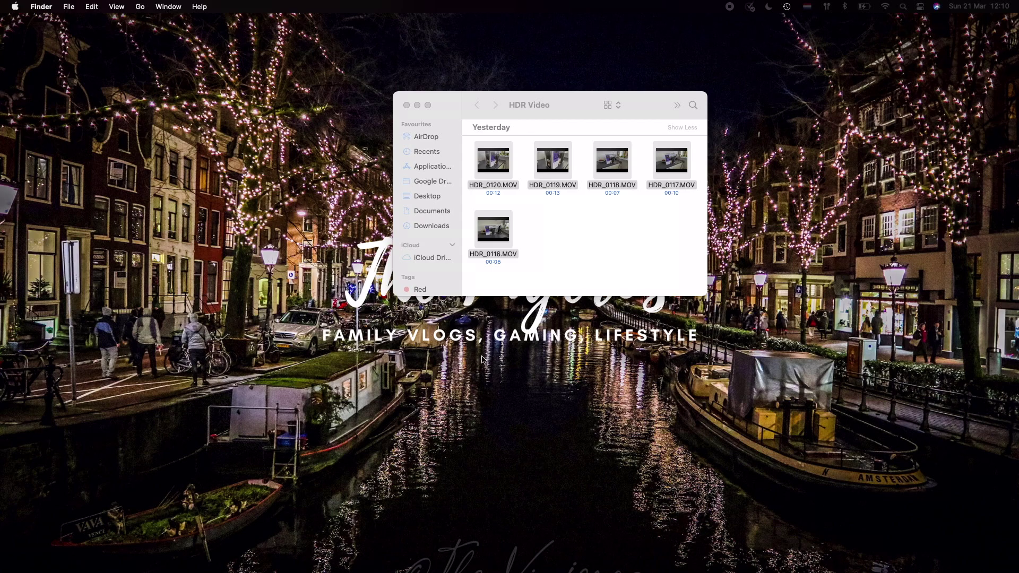
drag(575, 100, 220, 97)
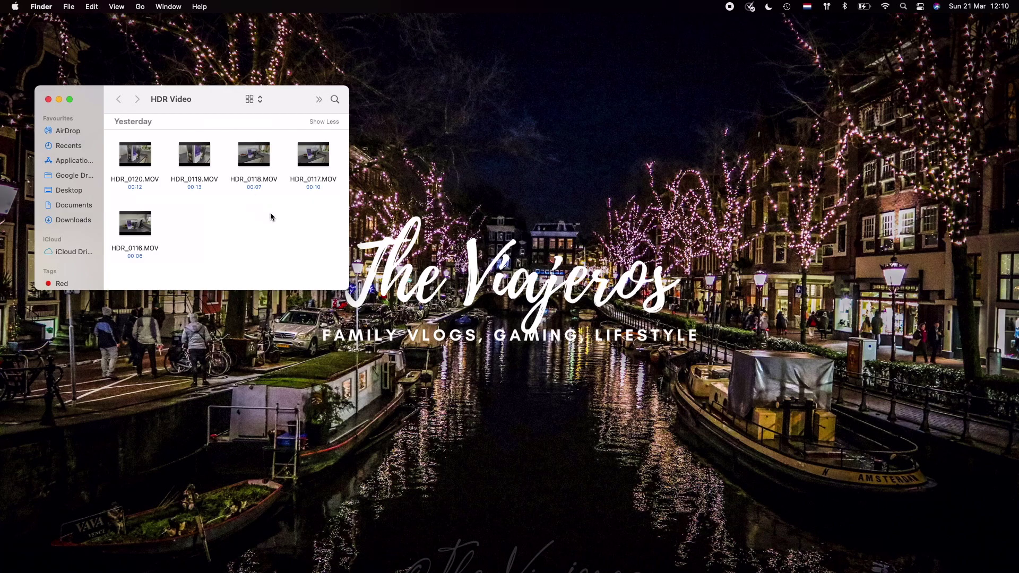
Select all five HDR videos in the folder and open the encoding options for the selected files
click(139, 154)
key(super+a)
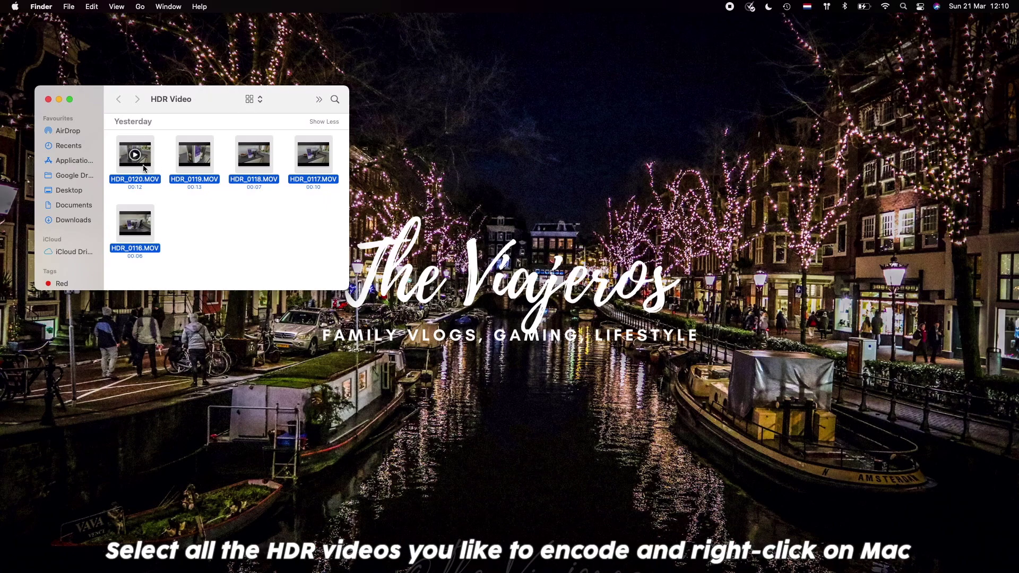
right_click(143, 166)
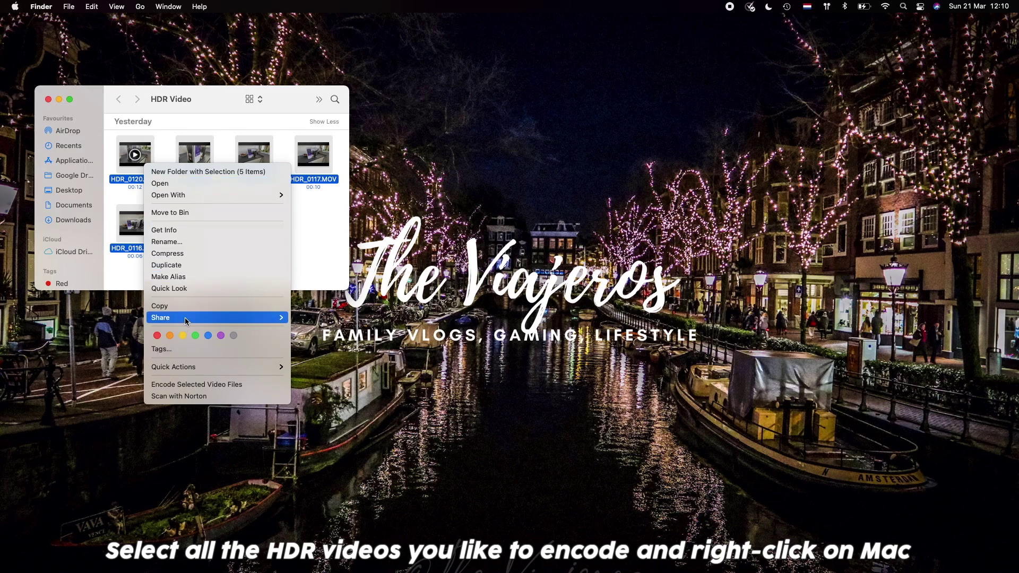
click(242, 385)
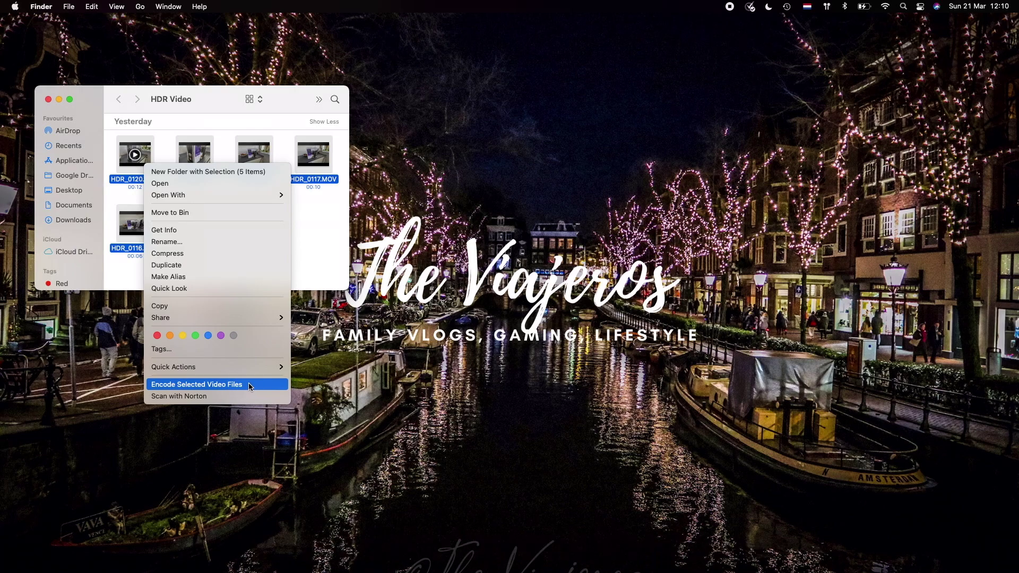
click(250, 385)
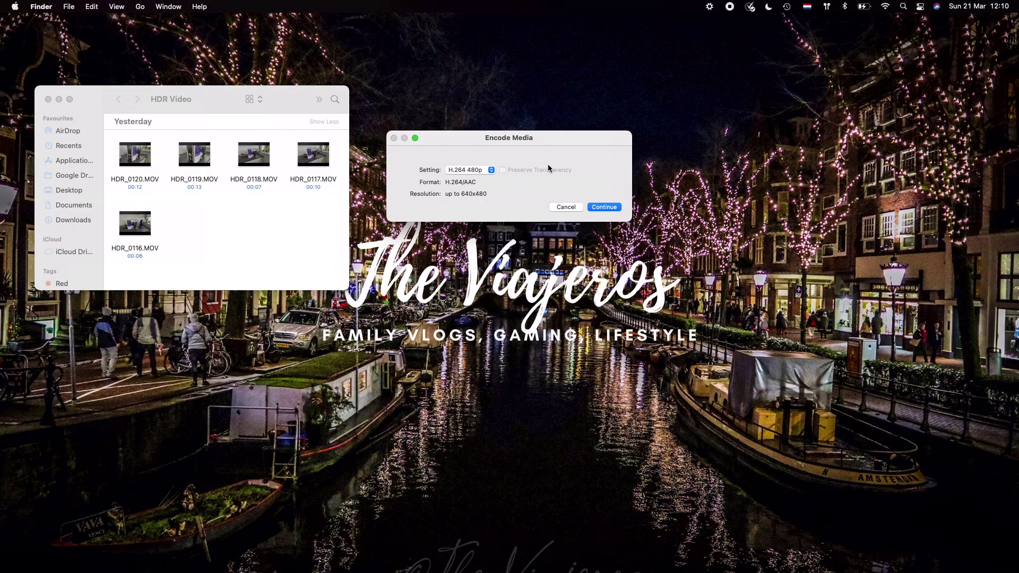
Set the encoding setting to H.264 1080p and start encoding the videos
drag(531, 146, 524, 114)
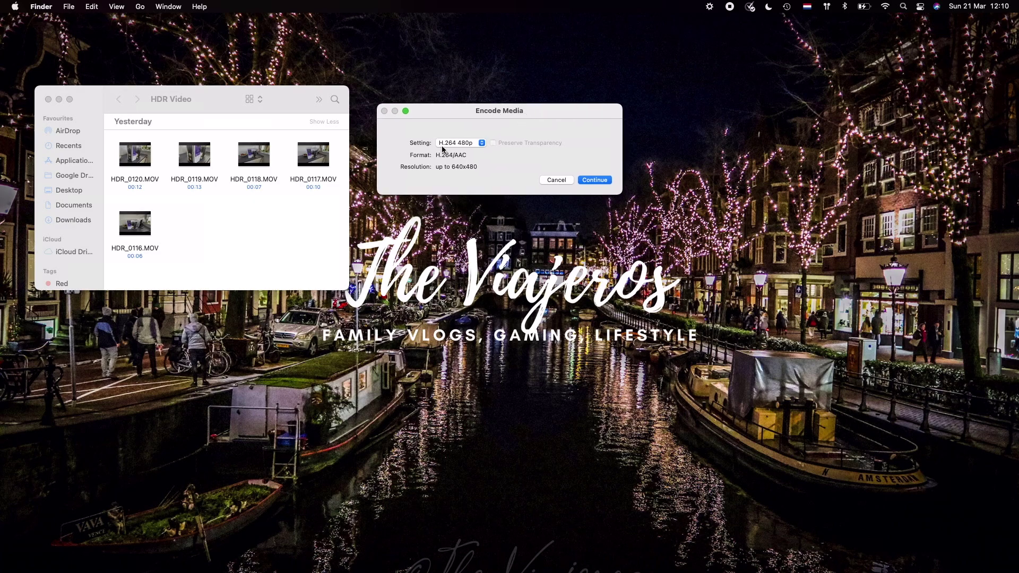
click(477, 143)
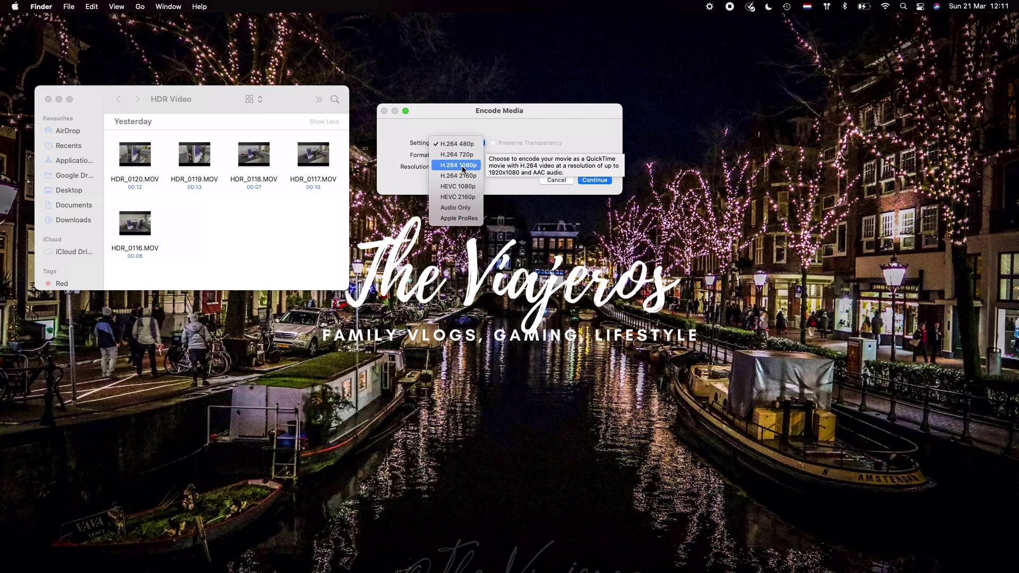
click(466, 168)
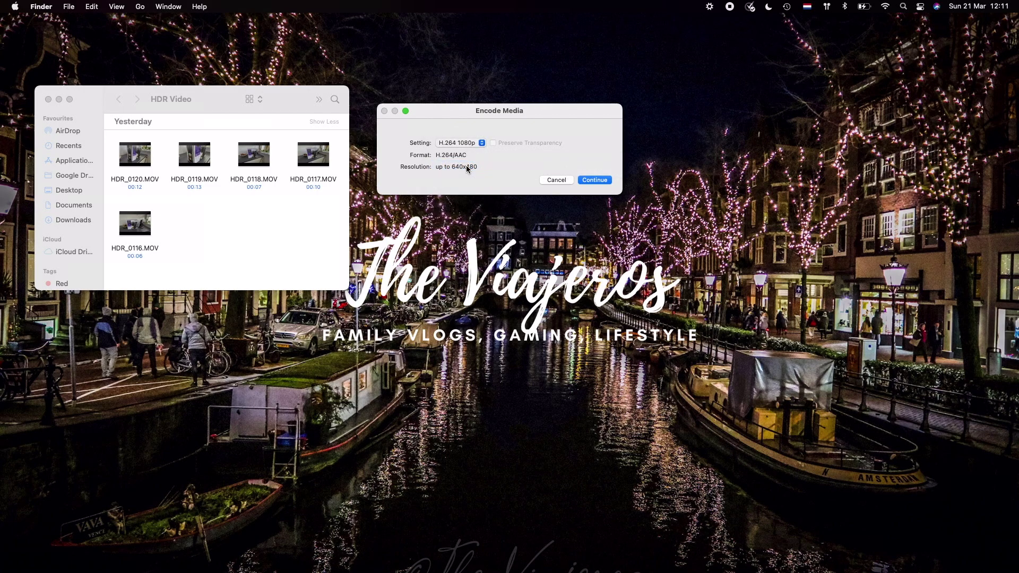
click(477, 144)
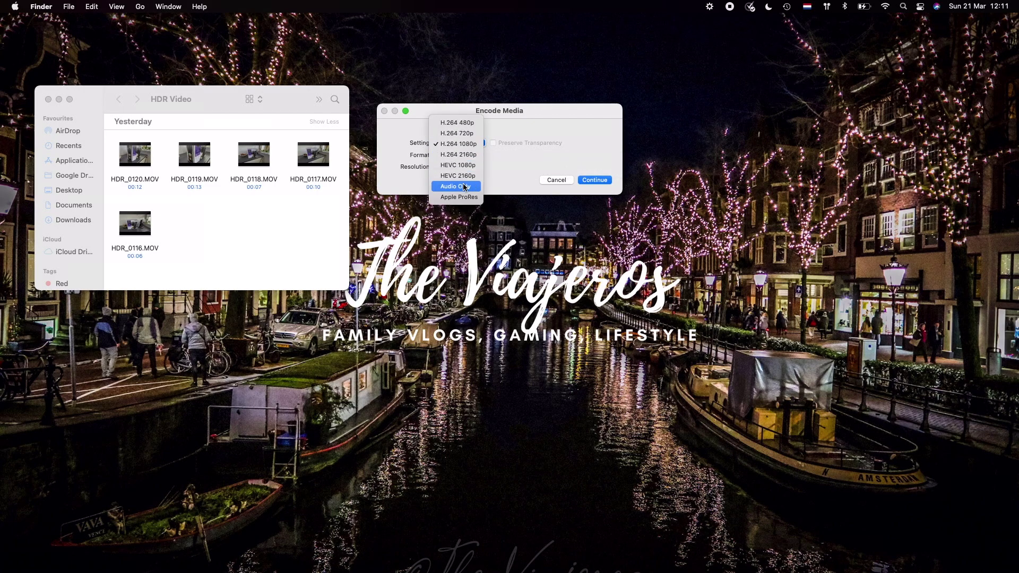
click(463, 145)
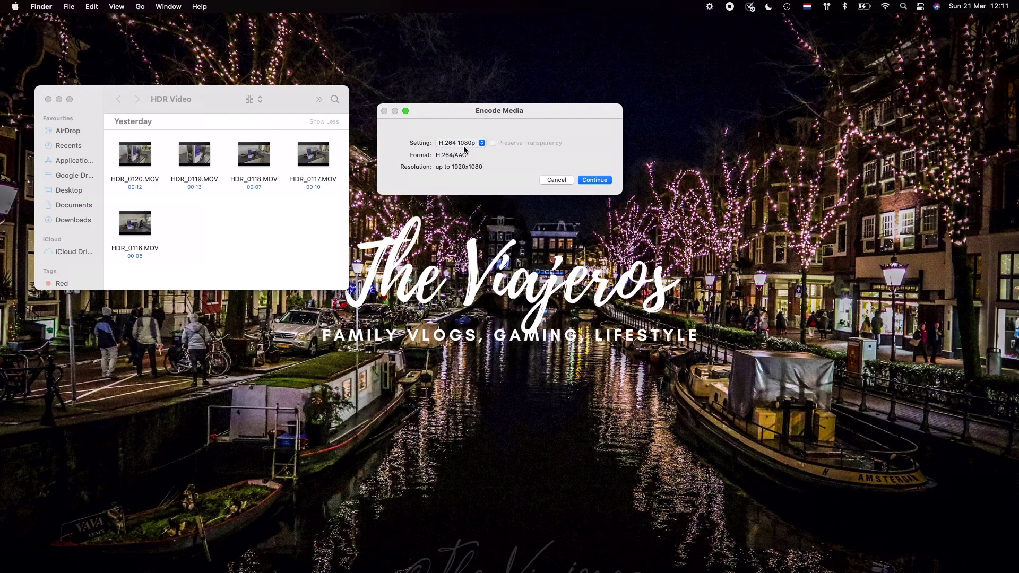
click(588, 178)
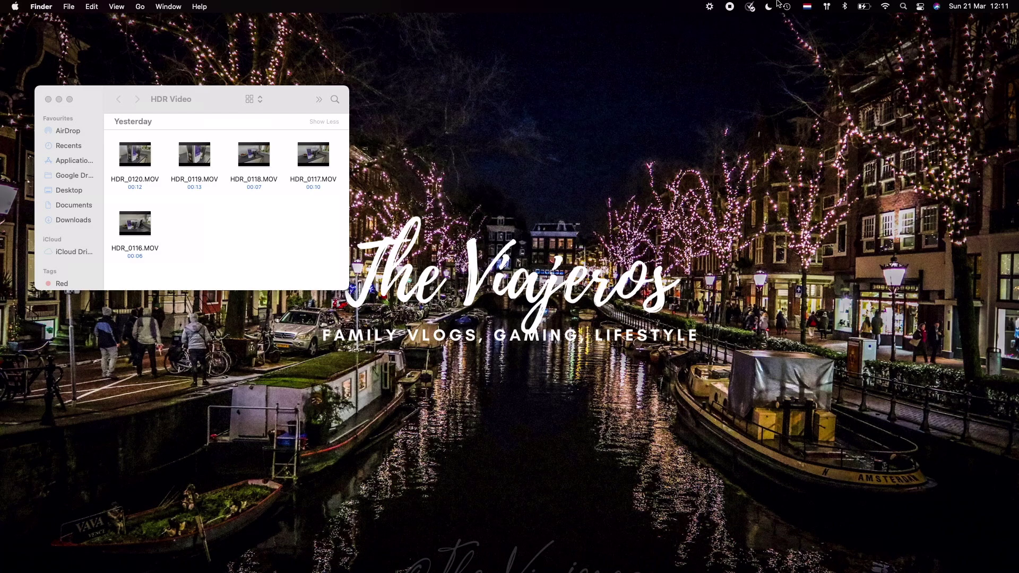
Check the encoding progress and enlarge the HDR Video folder window to examine the newly encoded HDR_0120-1.mov
click(710, 7)
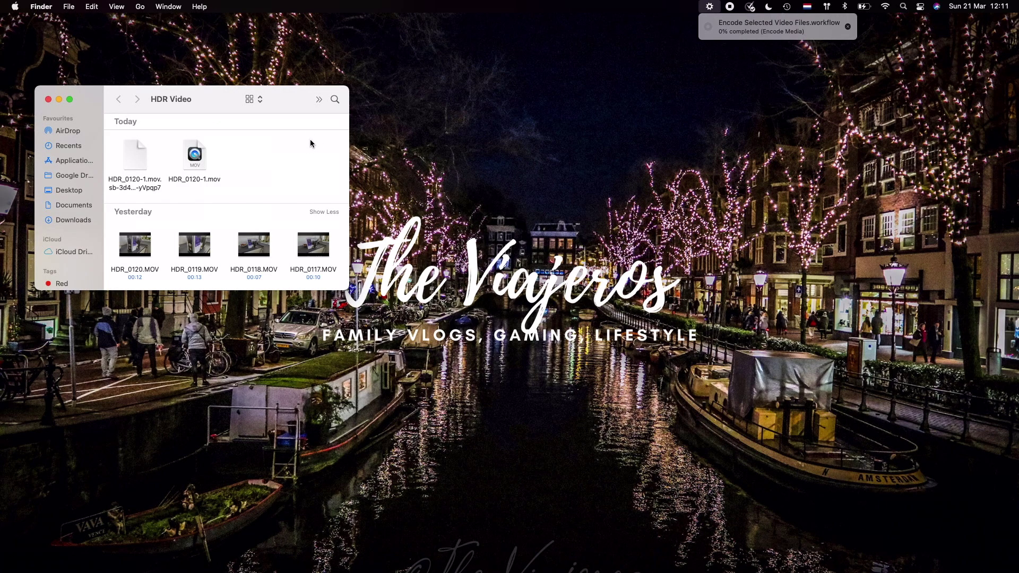
drag(348, 290, 380, 345)
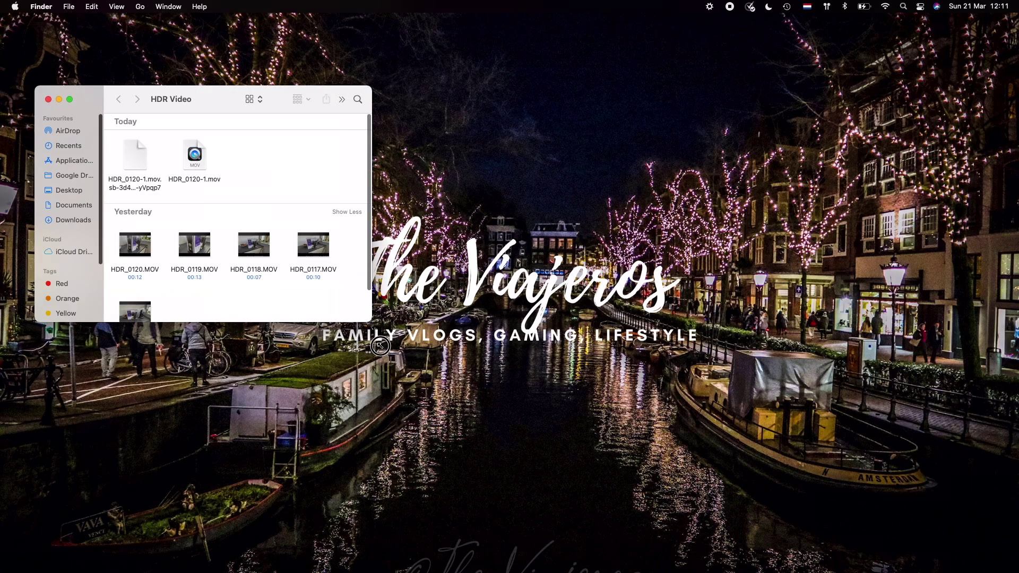
drag(272, 106, 238, 74)
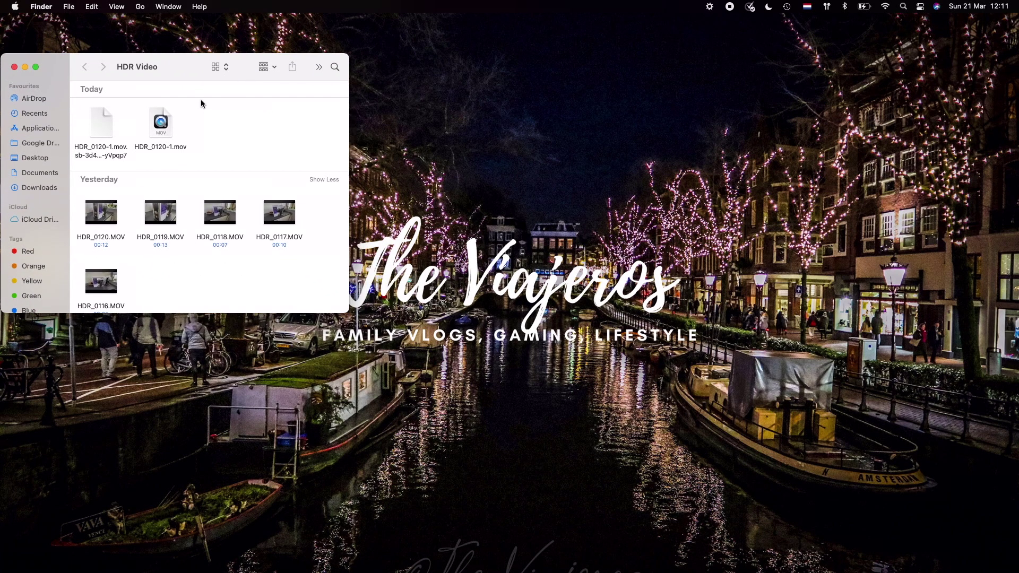
click(168, 123)
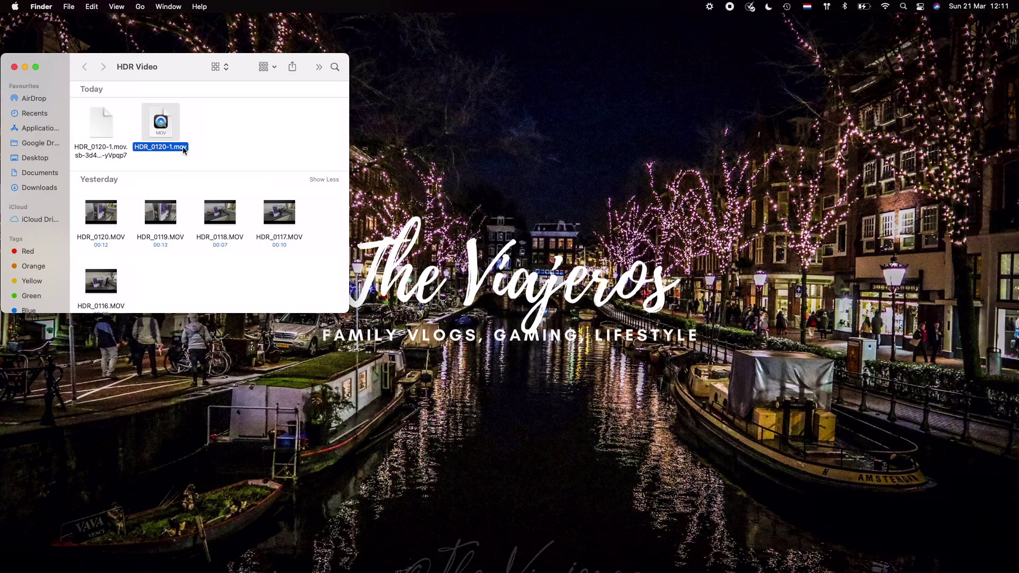
click(172, 283)
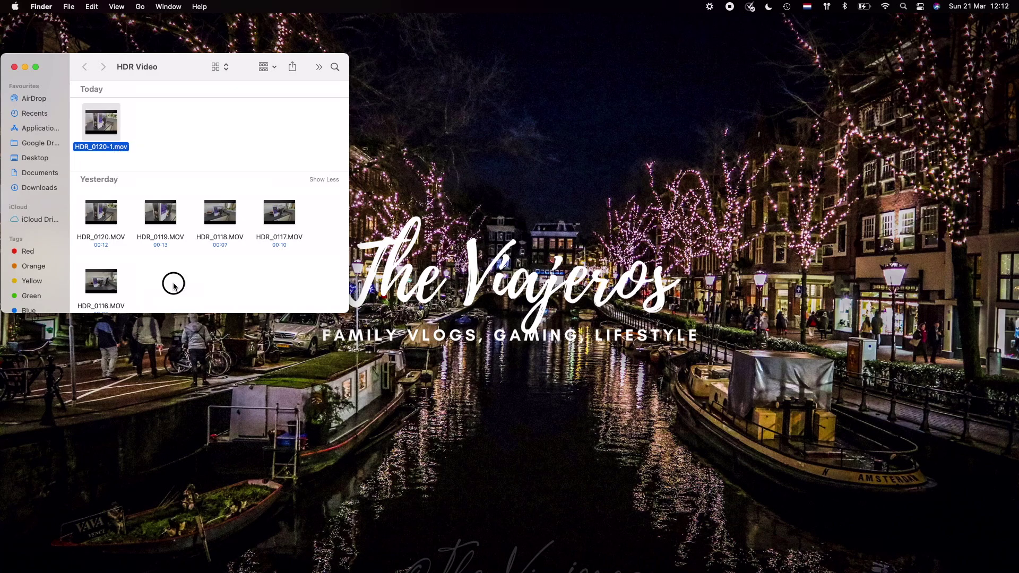
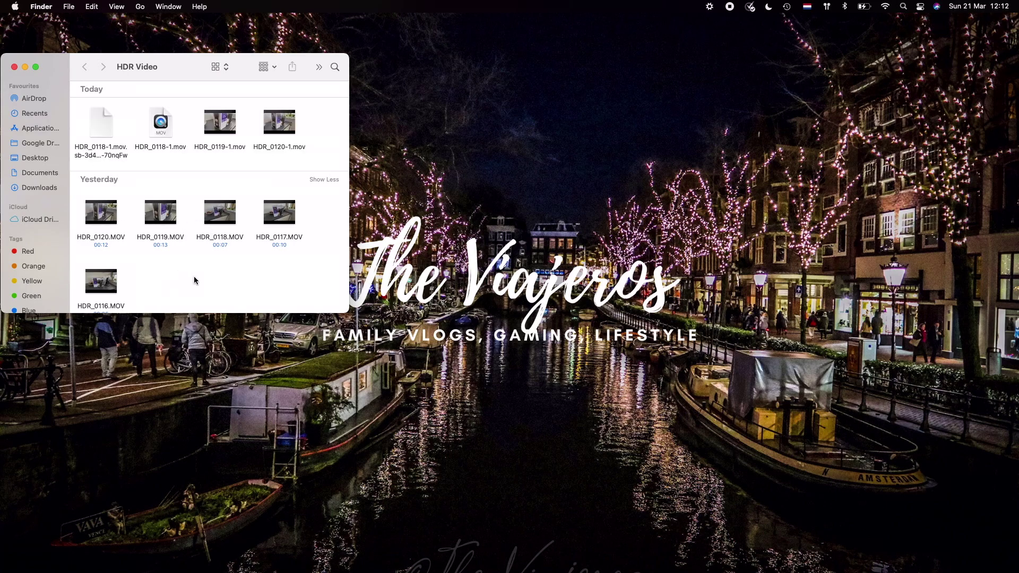
Monitor the encoding of the remaining HDR videos, checking the workflow's progress and the new files in the HDR Video folder
scroll(194, 277, down, 1)
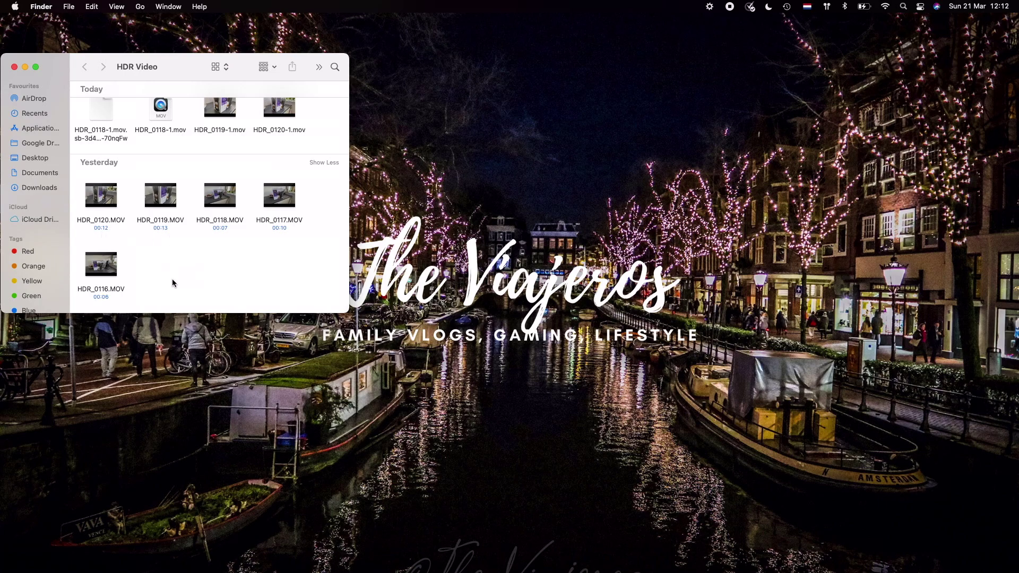
scroll(172, 283, up, 1)
scroll(173, 283, up, 1)
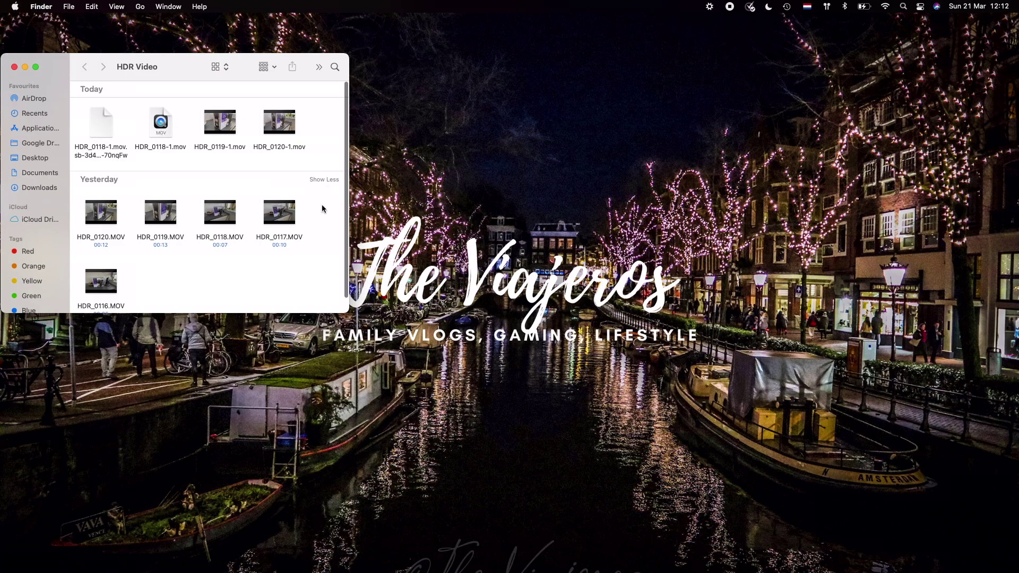
click(710, 7)
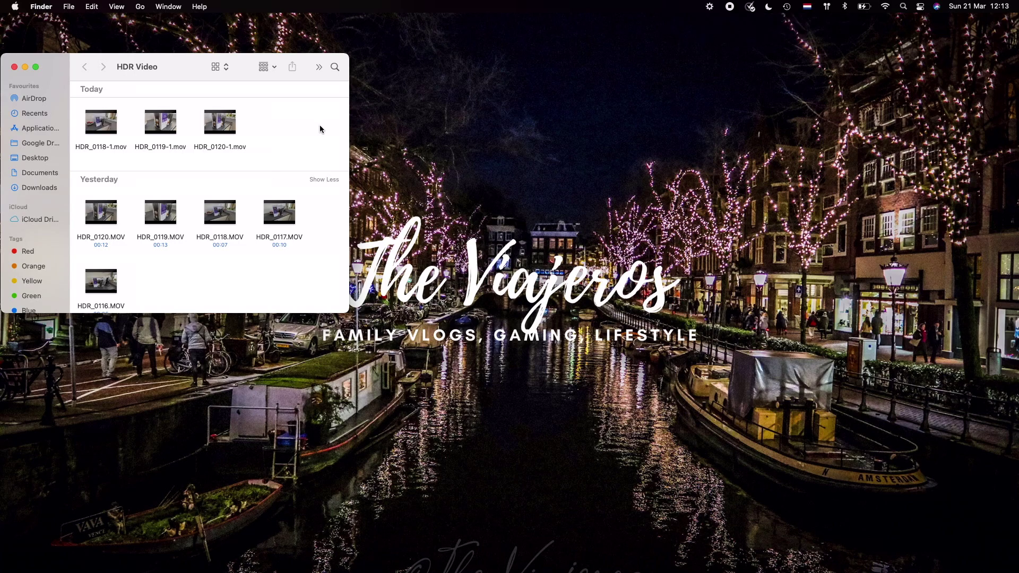
drag(185, 66, 200, 64)
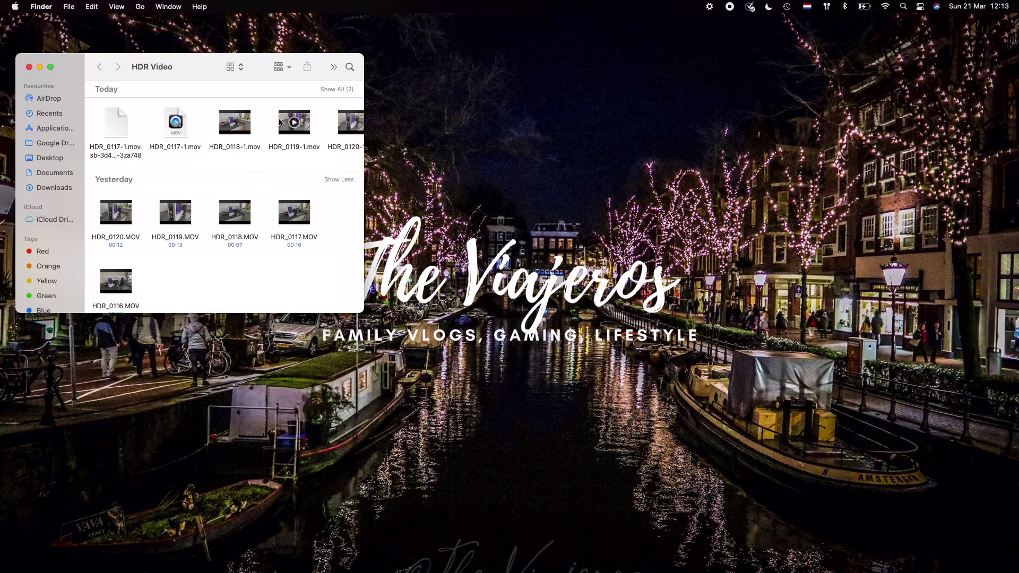
drag(198, 70, 188, 69)
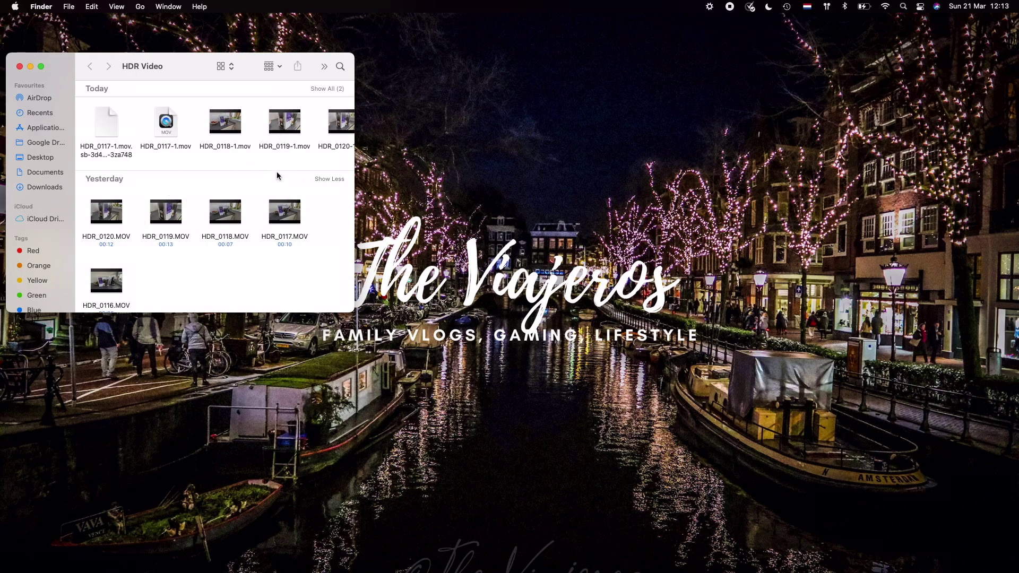
drag(183, 73, 186, 56)
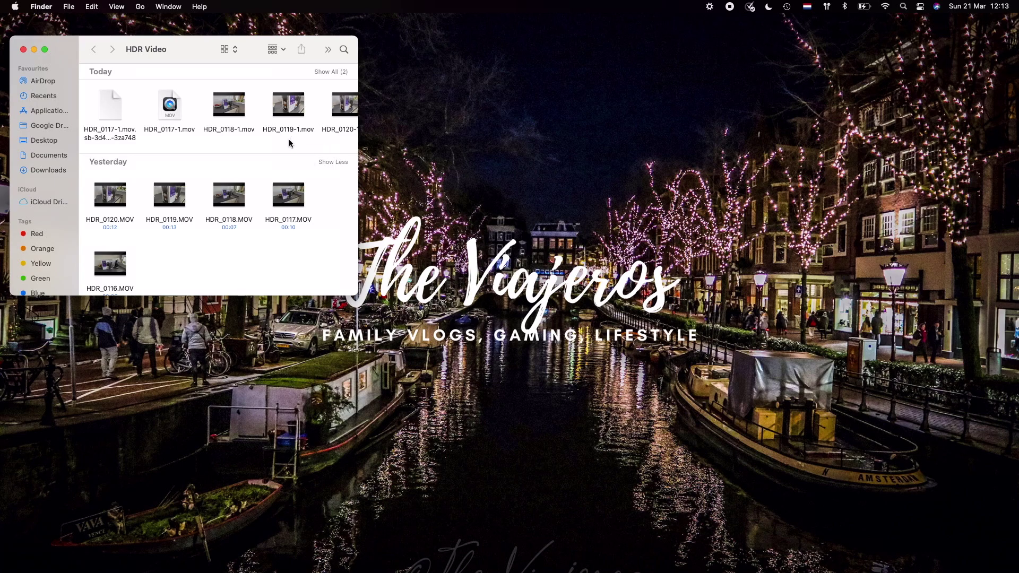
scroll(290, 144, right, 2)
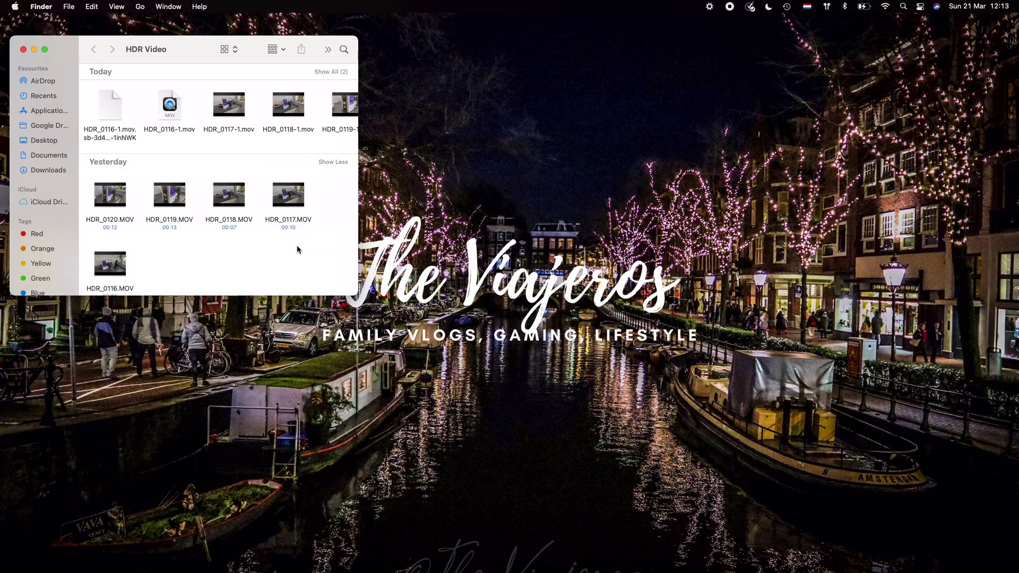
click(711, 6)
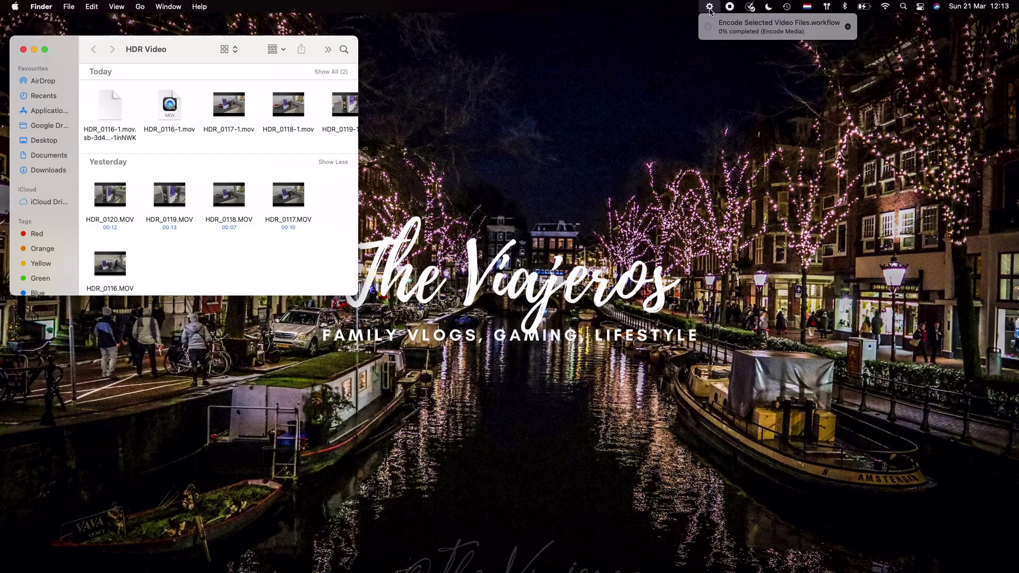
click(313, 146)
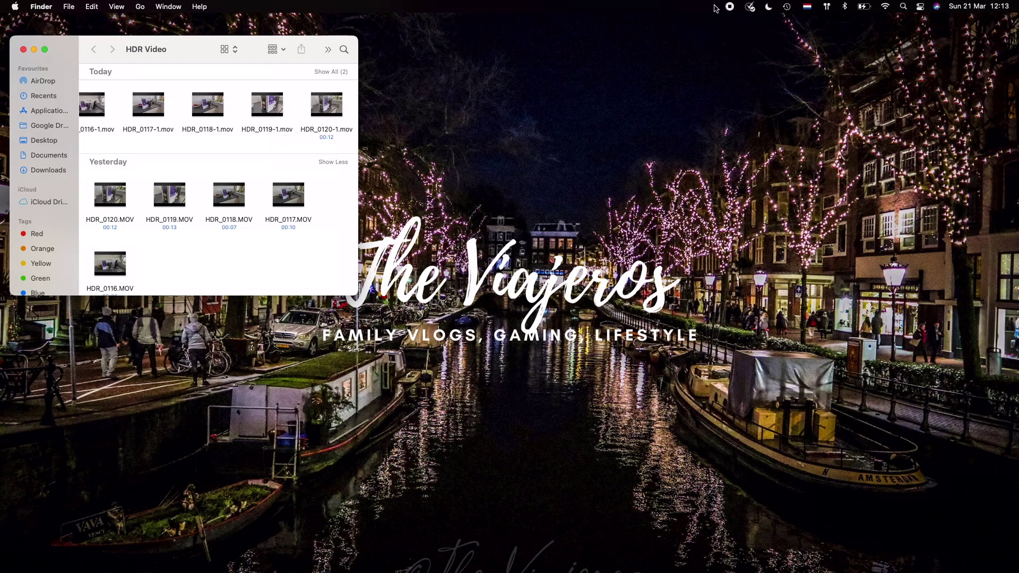
Enlarge the HDR Video folder window to show every file and go through the encoded videos HDR_0120-1.mov to HDR_0116-1.mov
drag(356, 301, 387, 362)
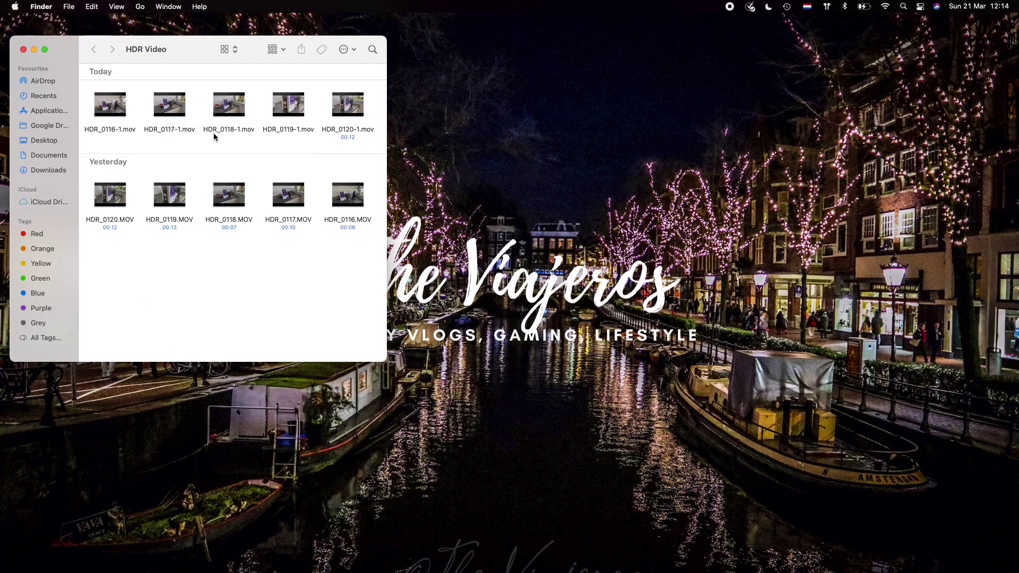
click(363, 128)
click(312, 129)
click(242, 131)
click(171, 129)
click(97, 130)
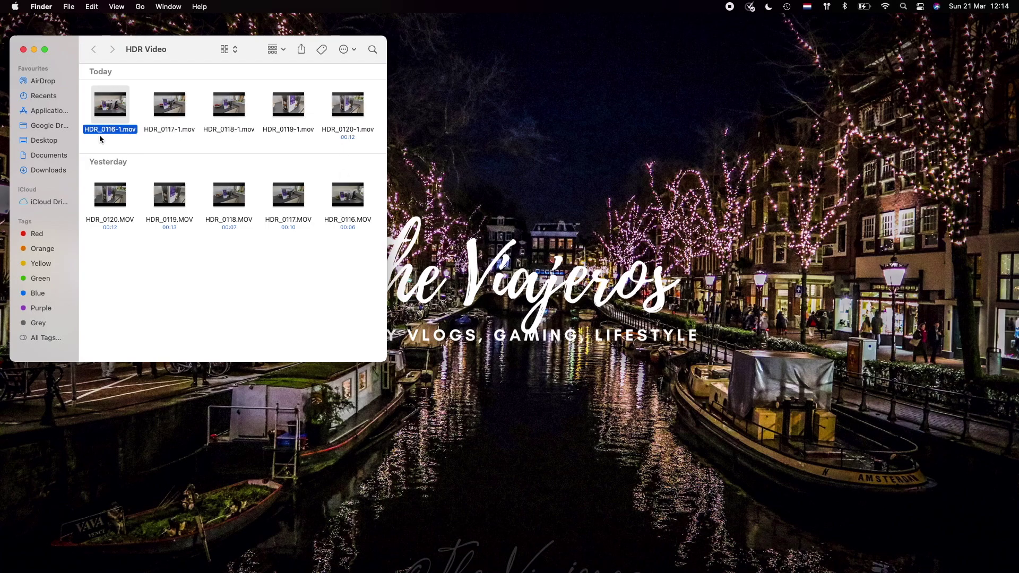
click(383, 361)
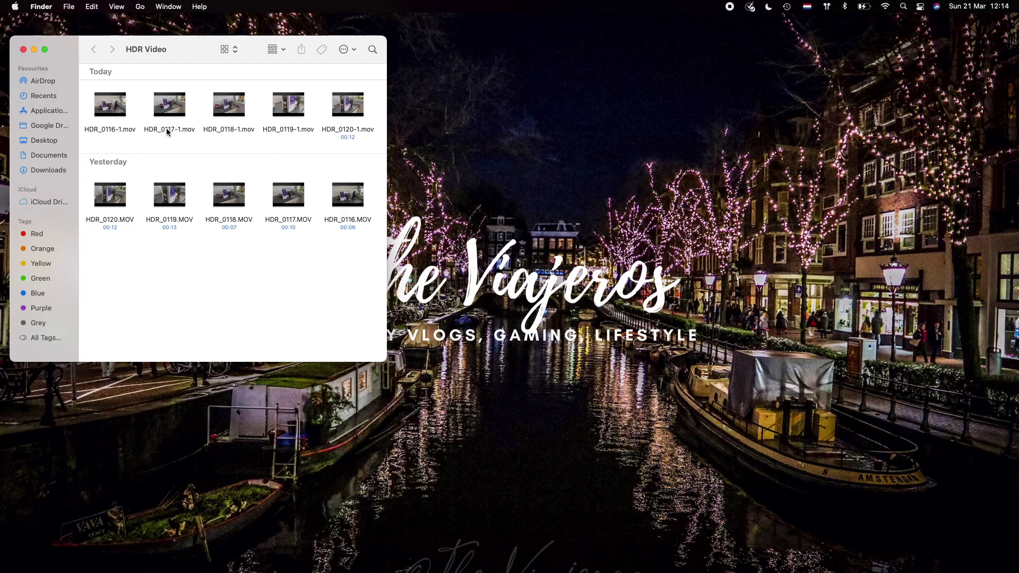
Preview the encoded HDR_0116-1.mov and the original HDR_0116.MOV in turn to compare their picture
click(122, 110)
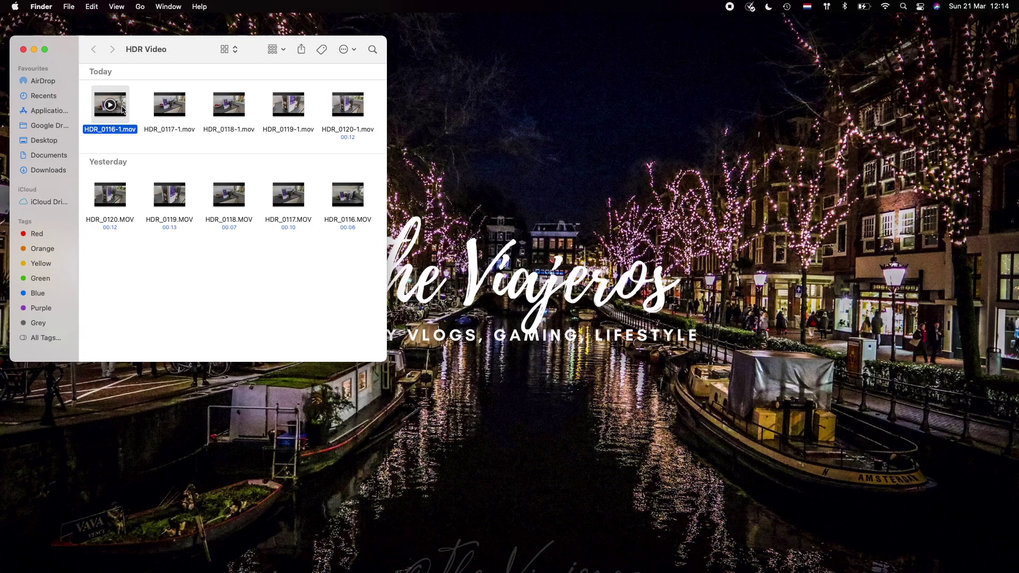
key(space)
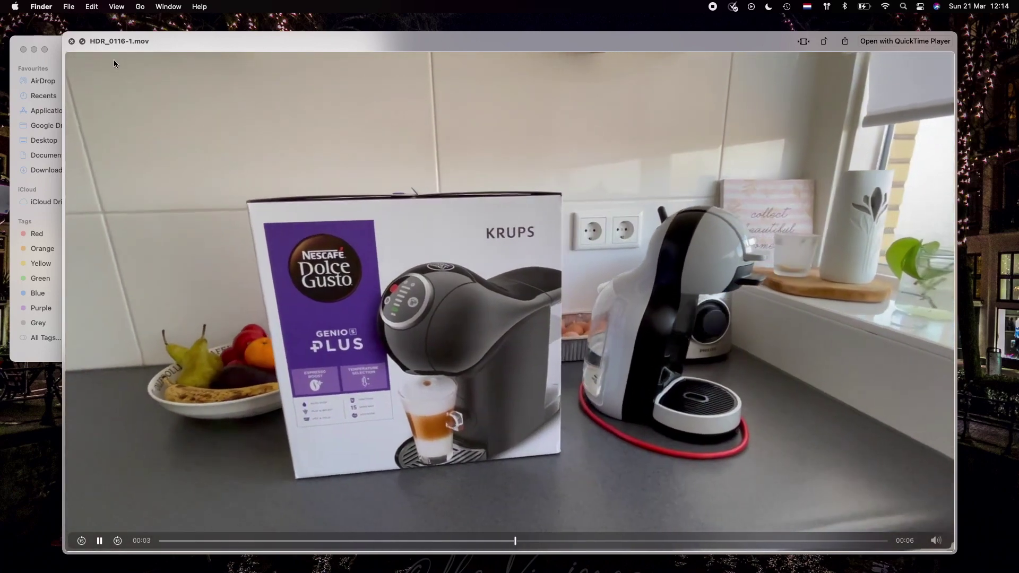
click(72, 42)
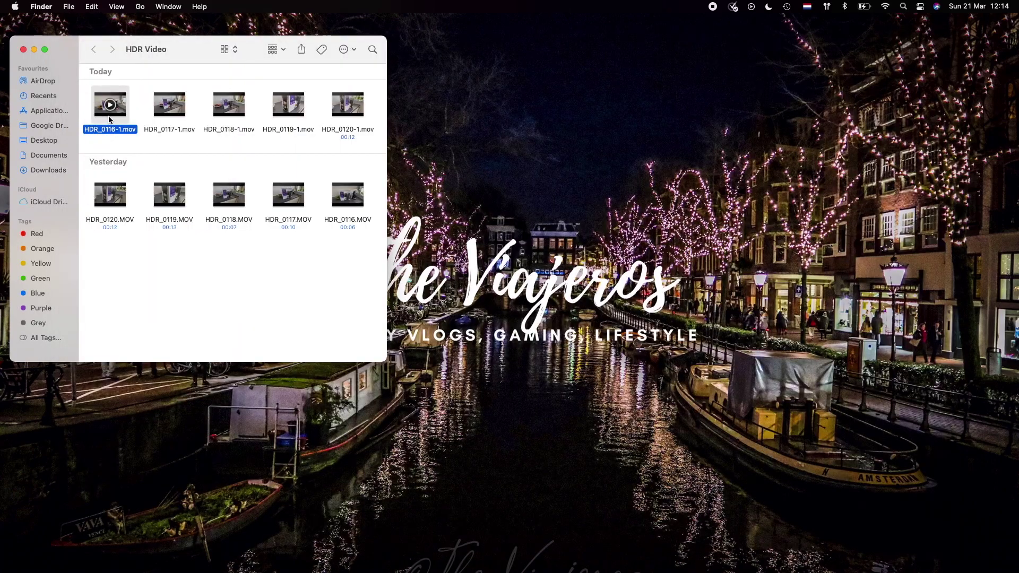
click(359, 200)
key(space)
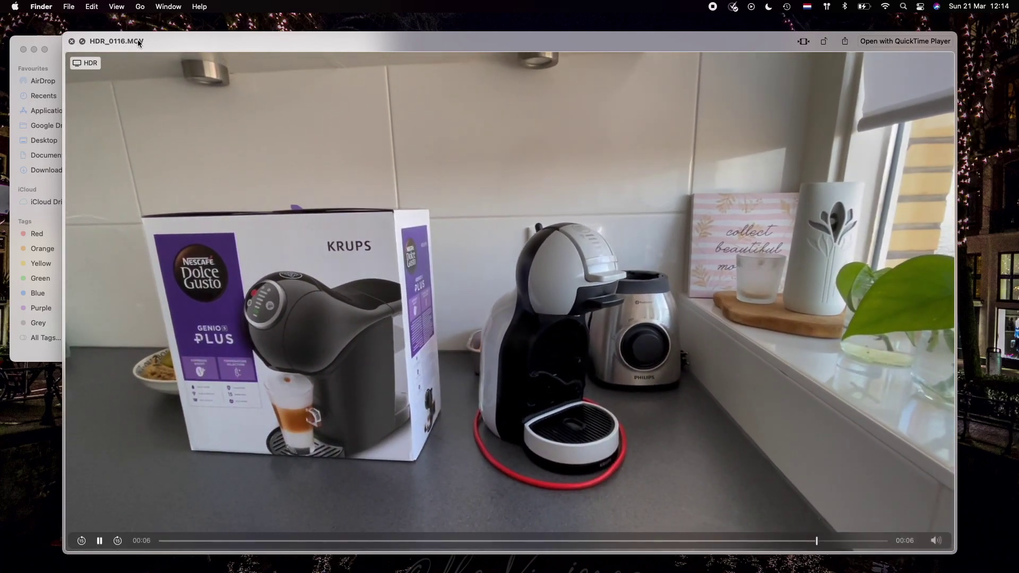
click(72, 41)
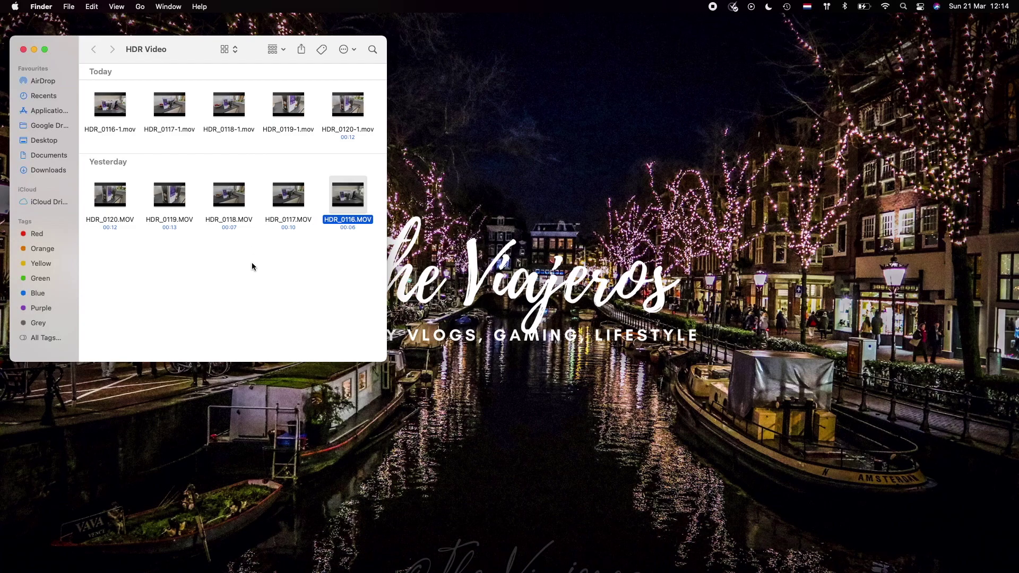
Switch to Final Cut Pro and import the five encoded videos, HDR_0116-1.mov to HDR_0120-1.mov, from the Finder folder into the Fix event
key(ctrl+Right)
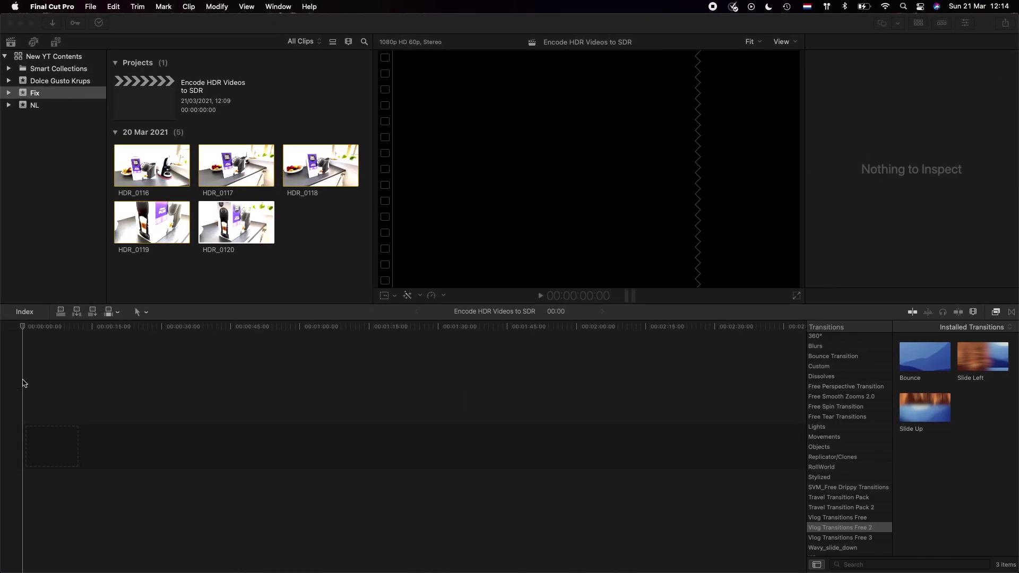
click(290, 188)
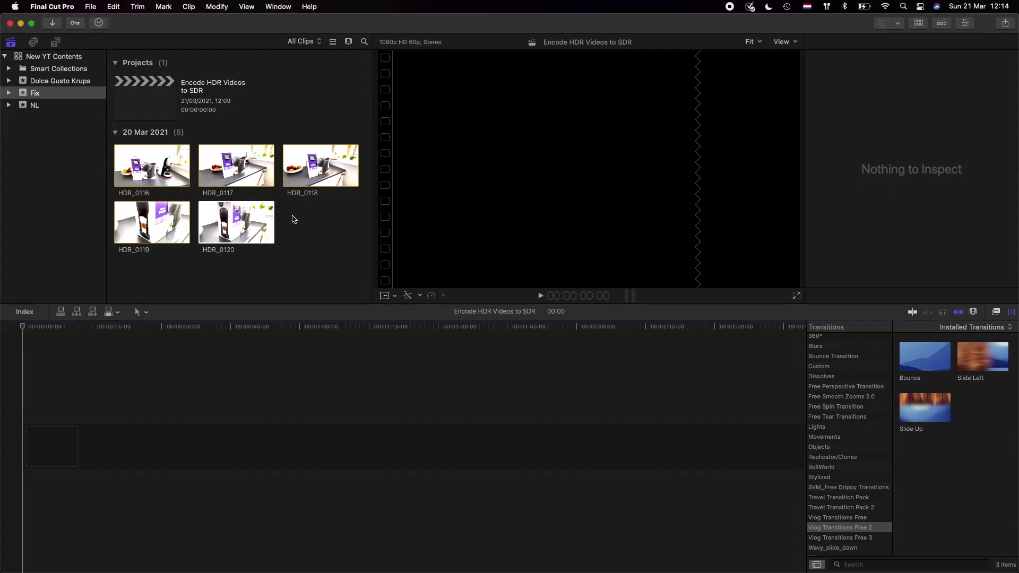
key(ctrl+Left)
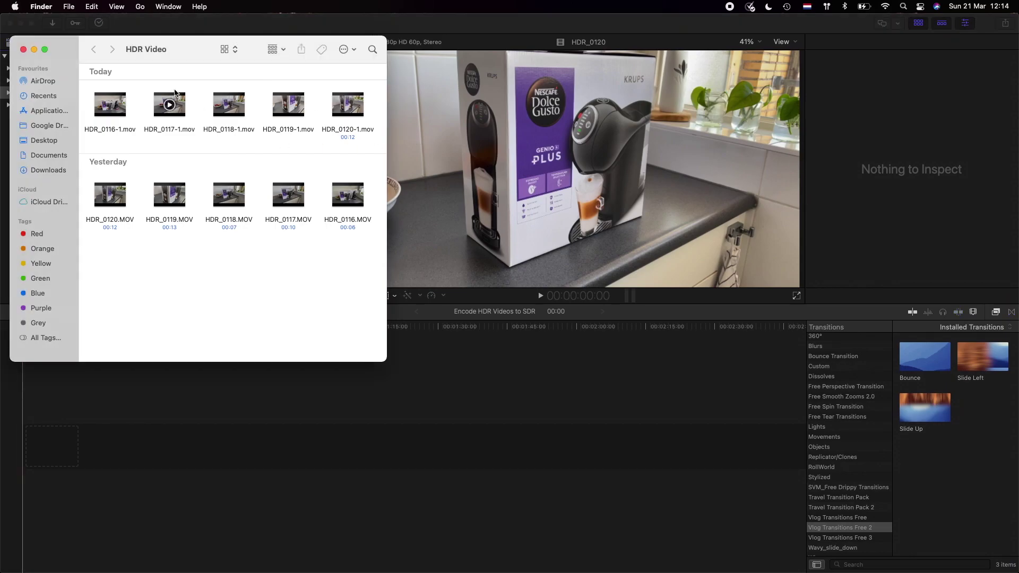
drag(186, 62, 530, 64)
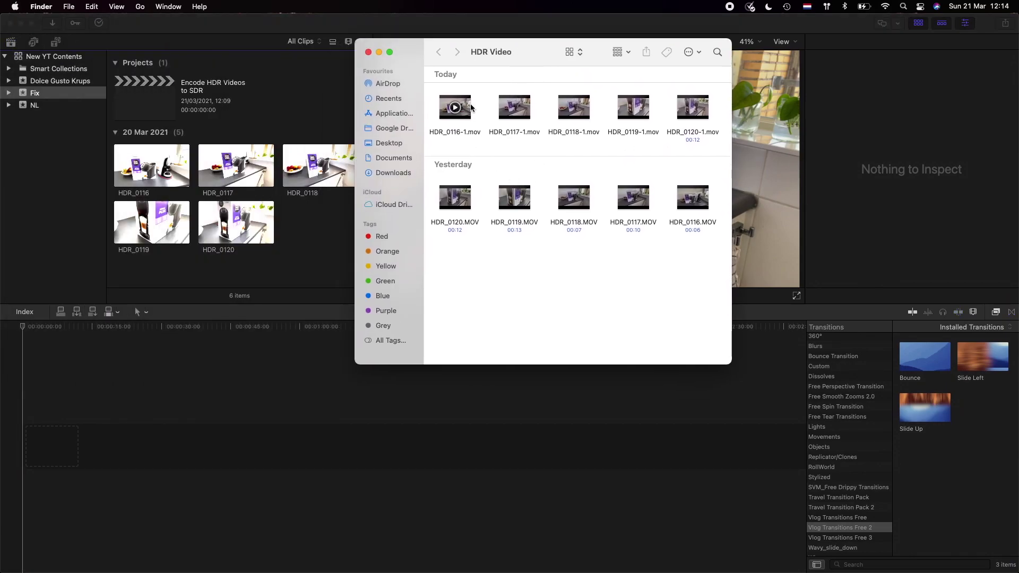
click(455, 106)
drag(718, 102, 255, 228)
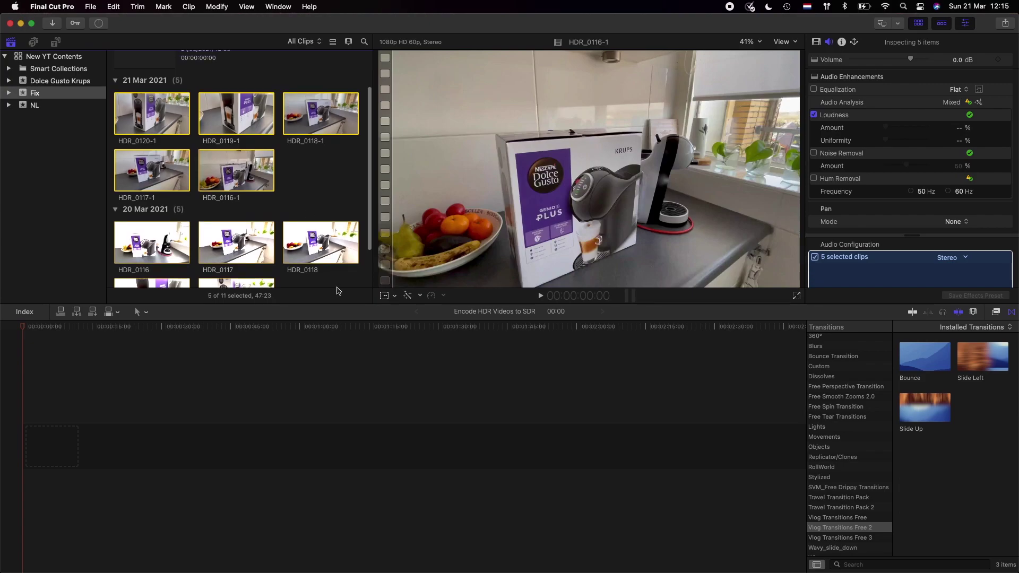
Enlarge the browser and viewer area and place the HDR_0118-1 clip at the start of the project timeline
drag(371, 304, 377, 380)
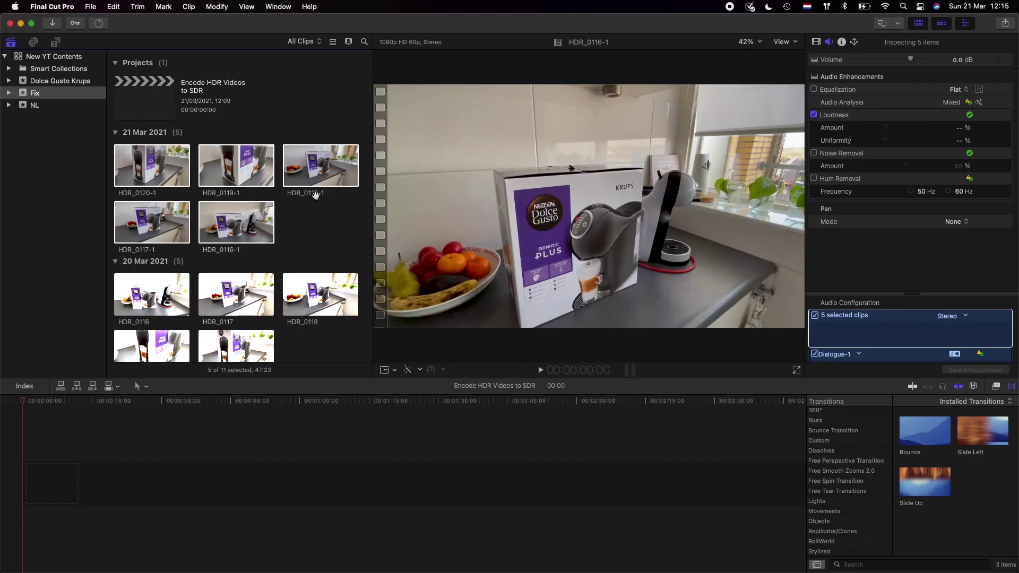
click(301, 181)
drag(301, 180, 25, 485)
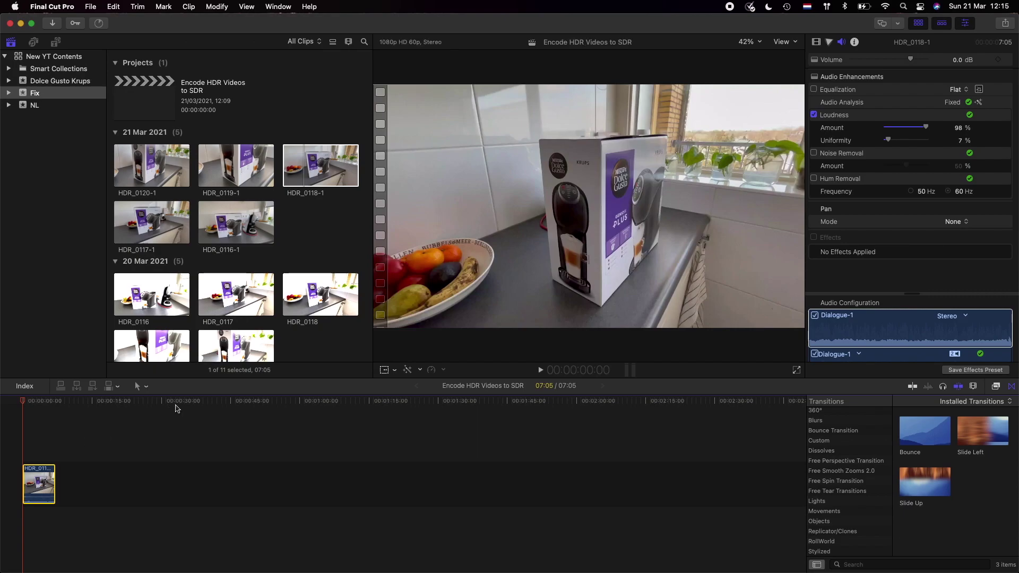
Play the timeline clip from the start and select the HDR_0119-1 clip in the browser to examine its picture
click(26, 456)
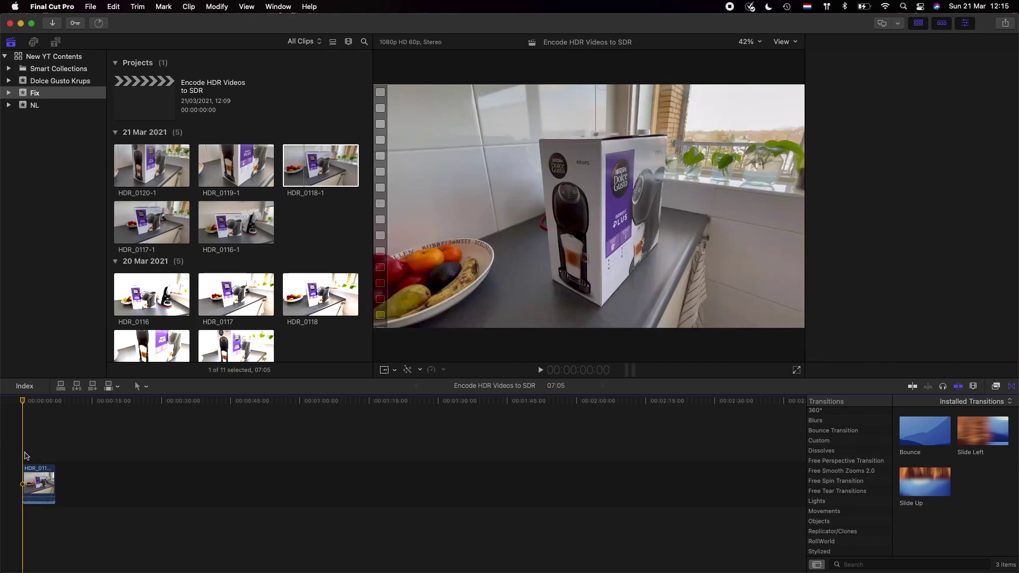
key(space)
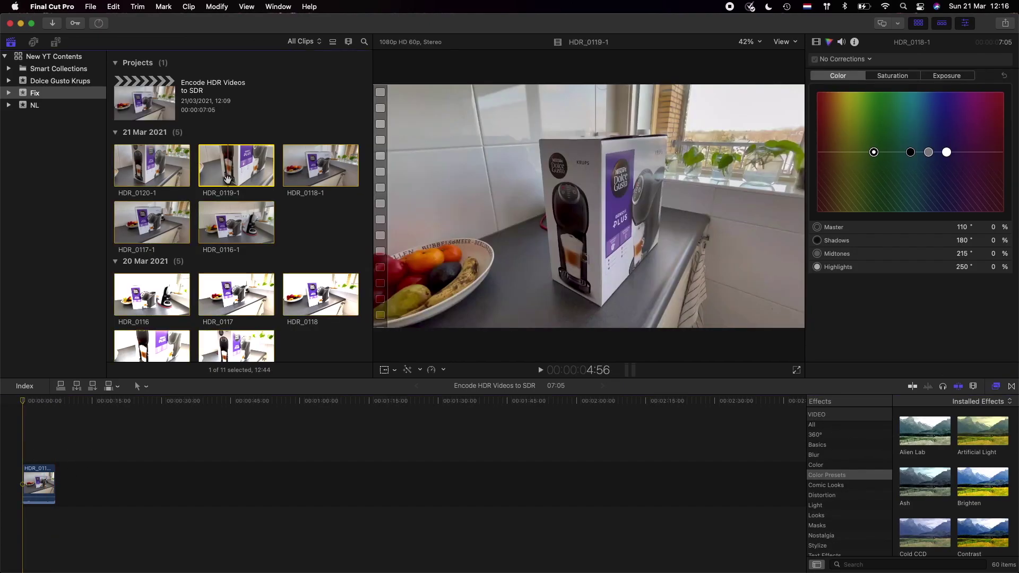
click(227, 179)
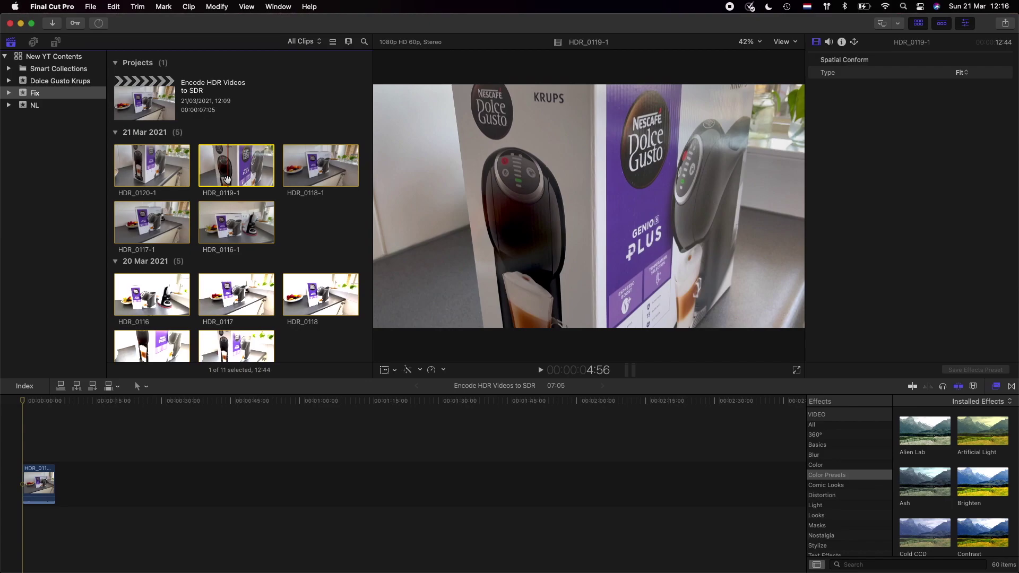